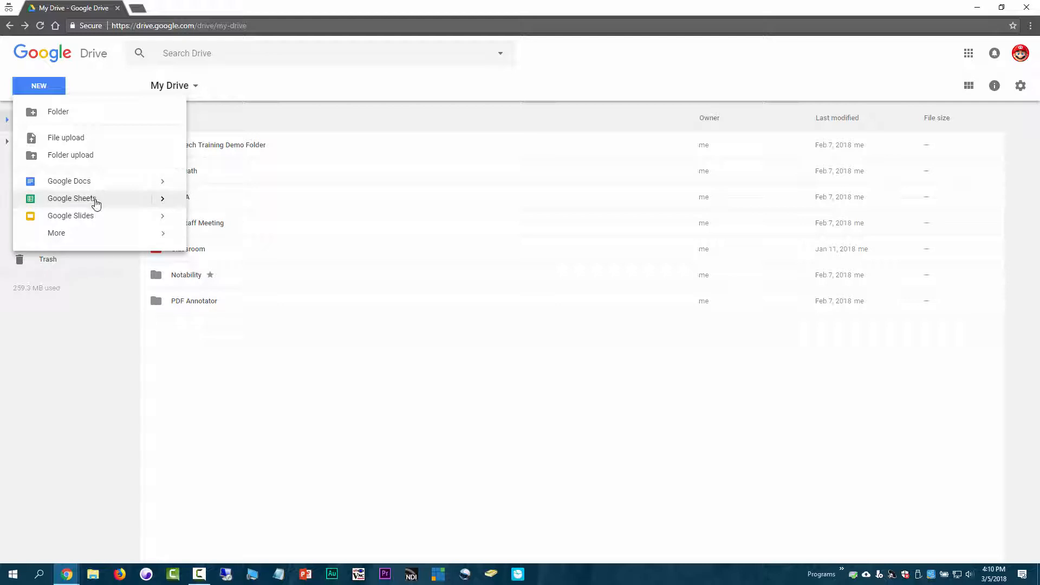
Create a new folder named "05 History" in My Drive
left_click(66, 239)
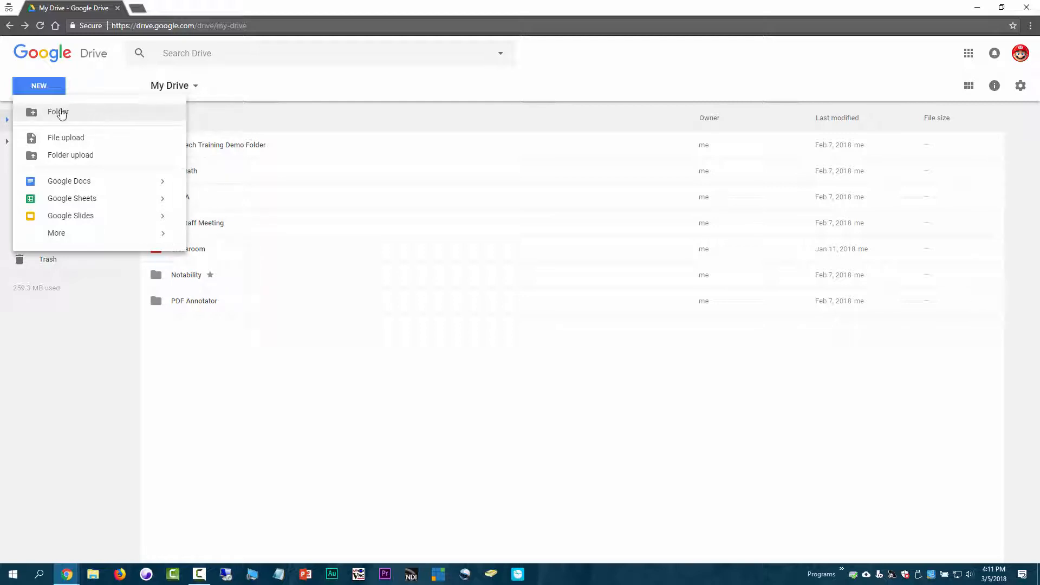
left_click(76, 113)
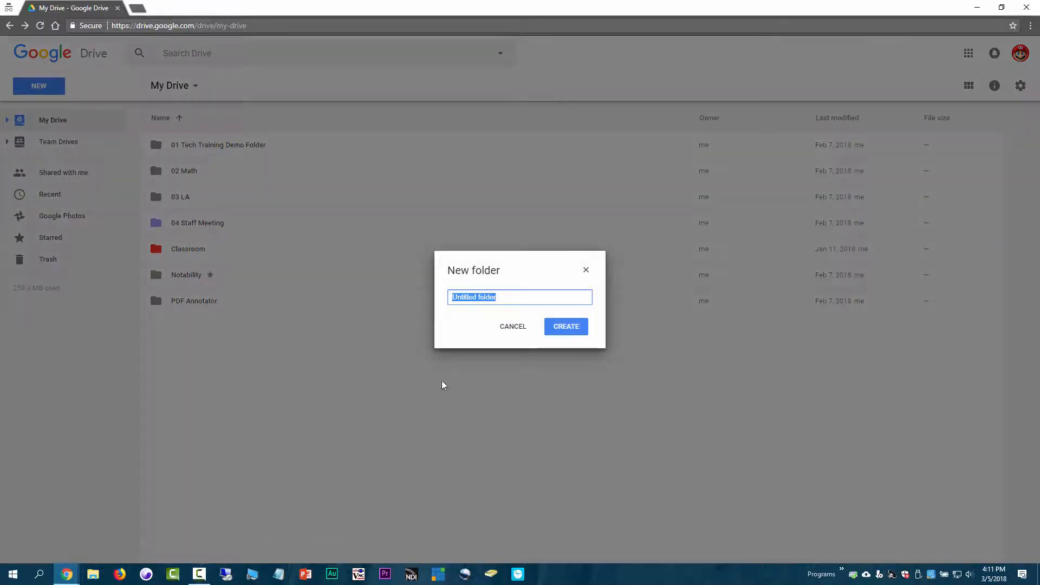
type("05 History")
key("Return")
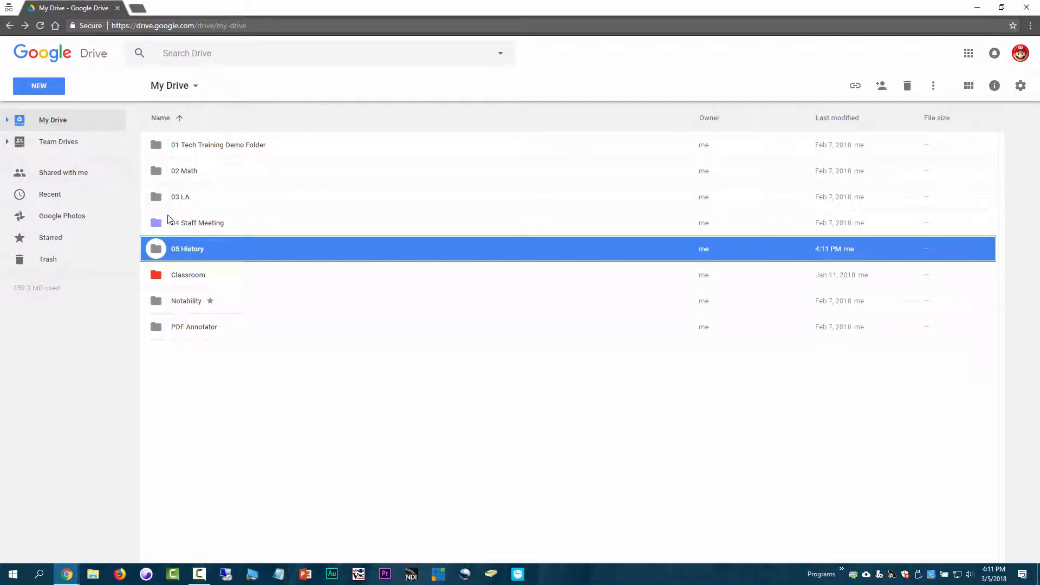
View the contents of the 02 Math folder and return to My Drive
left_click(52, 126)
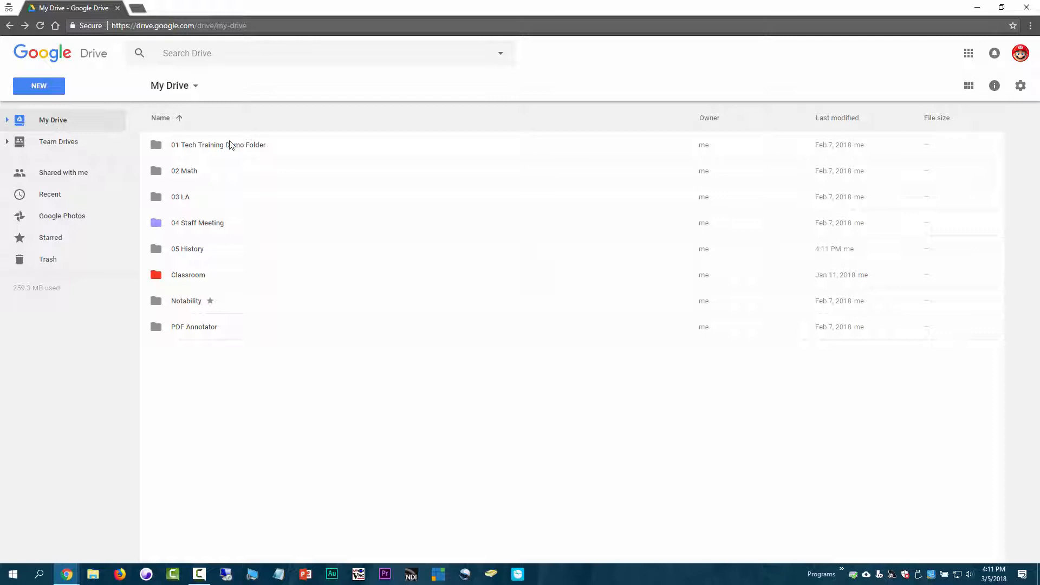
double_click(194, 172)
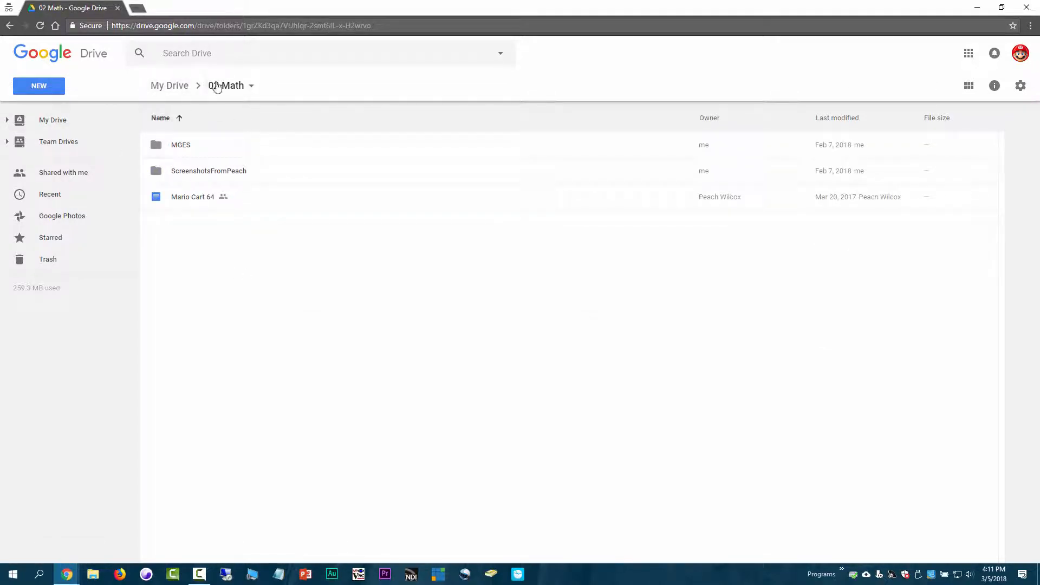
left_click(61, 125)
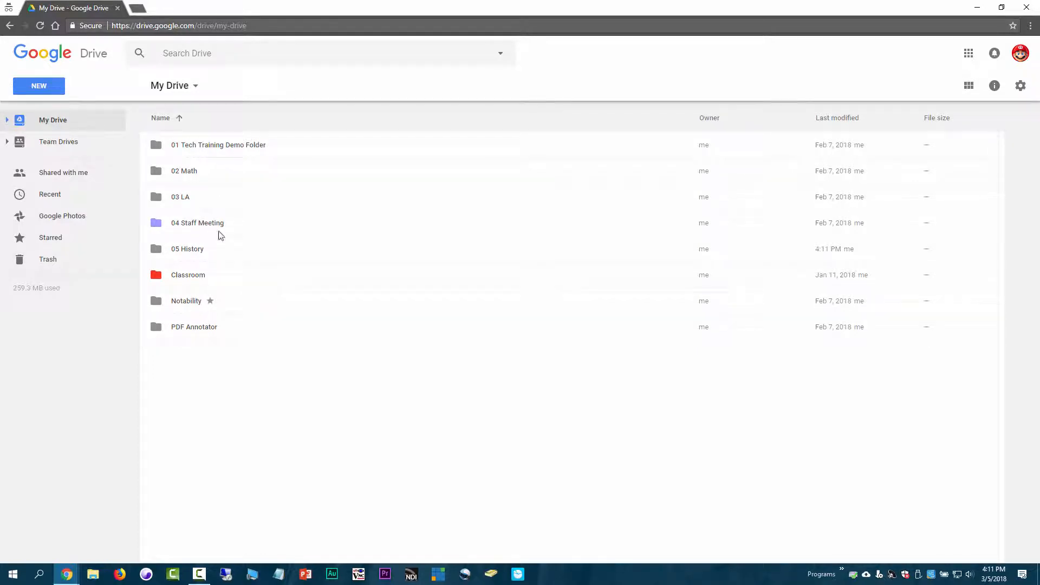
Upload the file "Math Fractions - Google Forms.pdf" from the computer's 05 Demo Folder to My Drive and select it
left_click(40, 87)
left_click(76, 139)
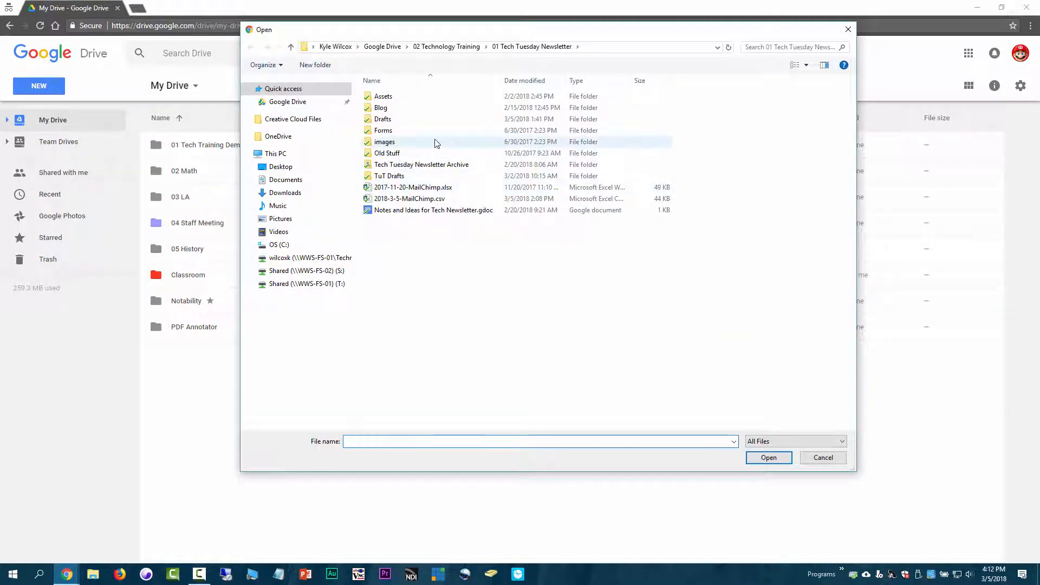
left_click(282, 101)
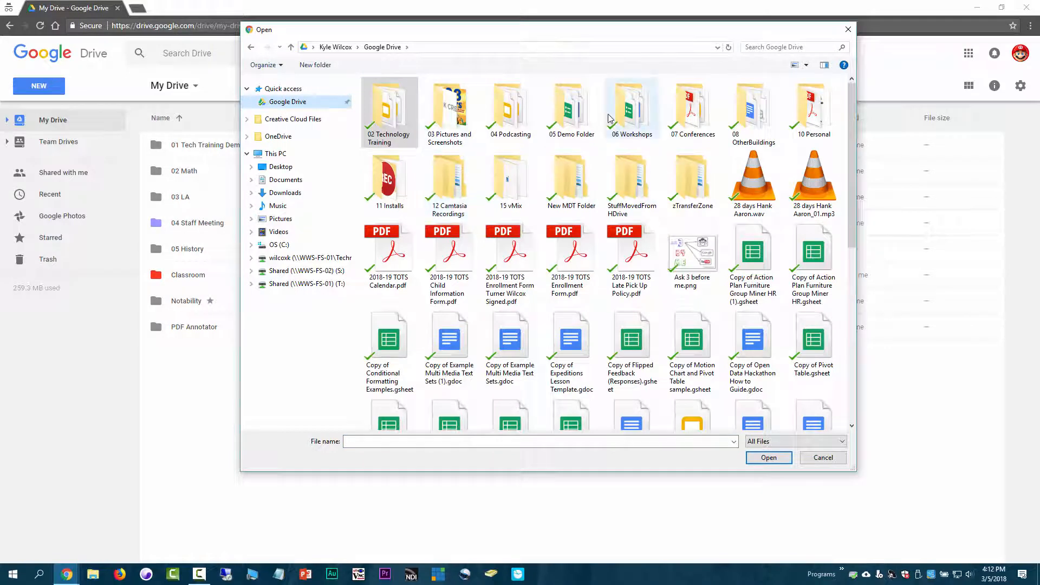
double_click(572, 109)
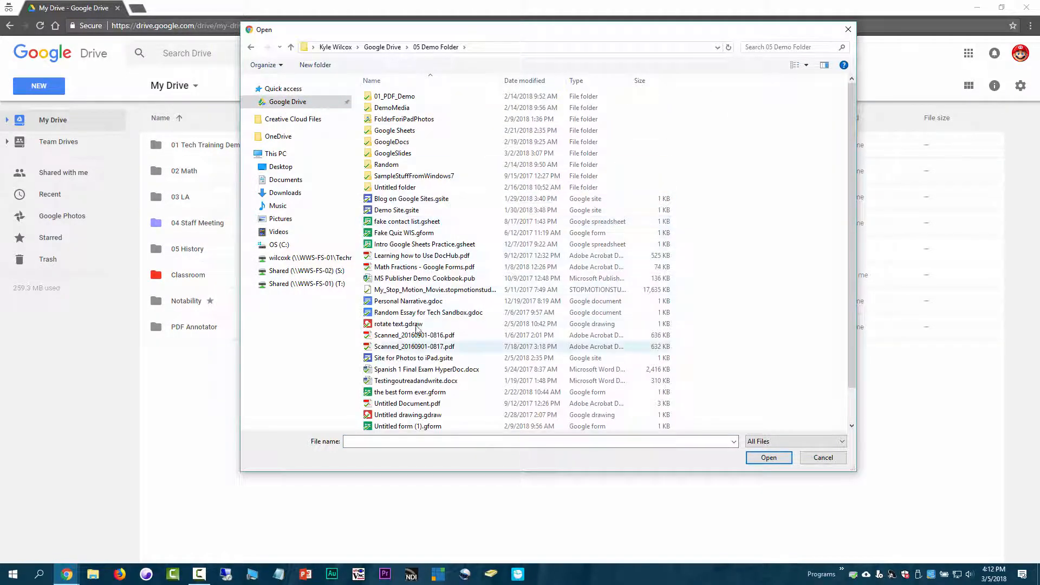
double_click(441, 270)
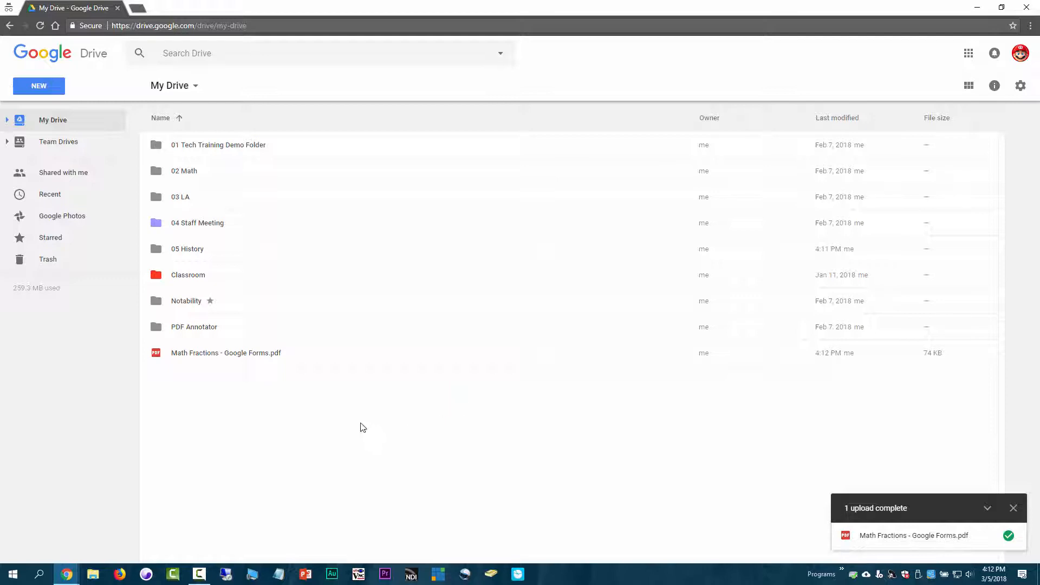
left_click(180, 357)
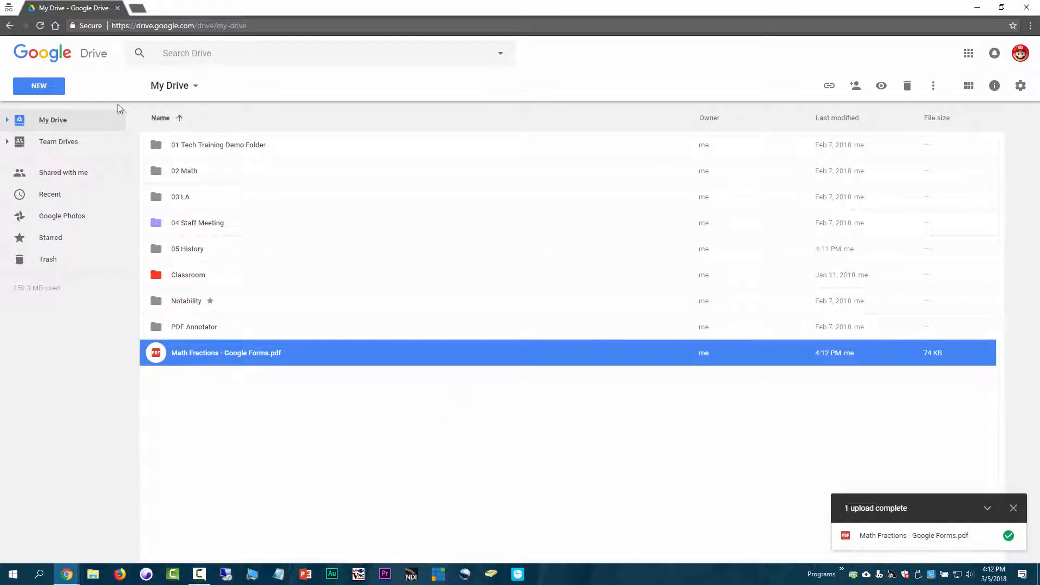
Upload the file "Learning how to Use DocHub.pdf" from the computer into the 05 History folder
double_click(200, 249)
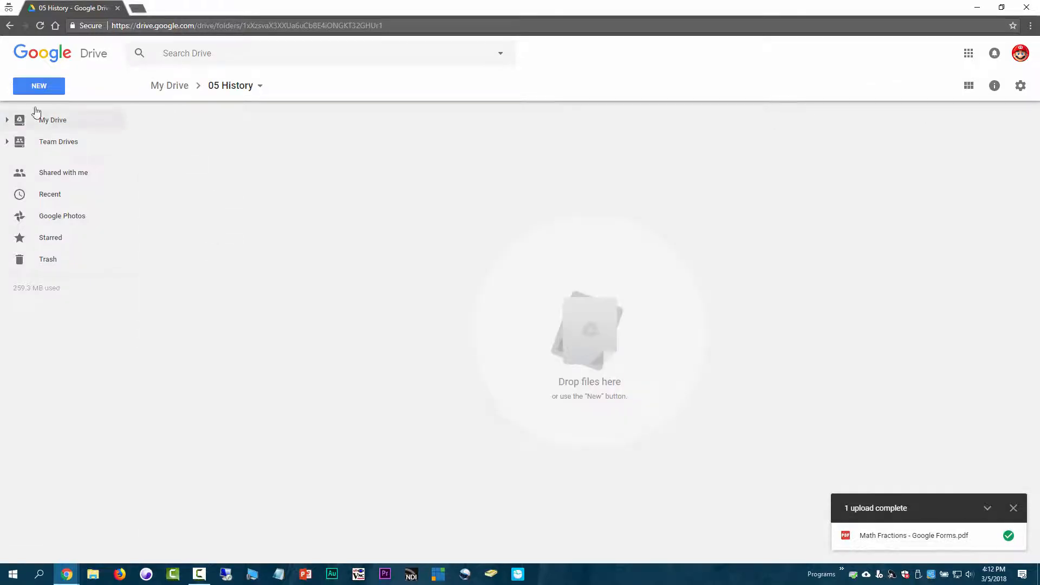
left_click(38, 86)
left_click(67, 137)
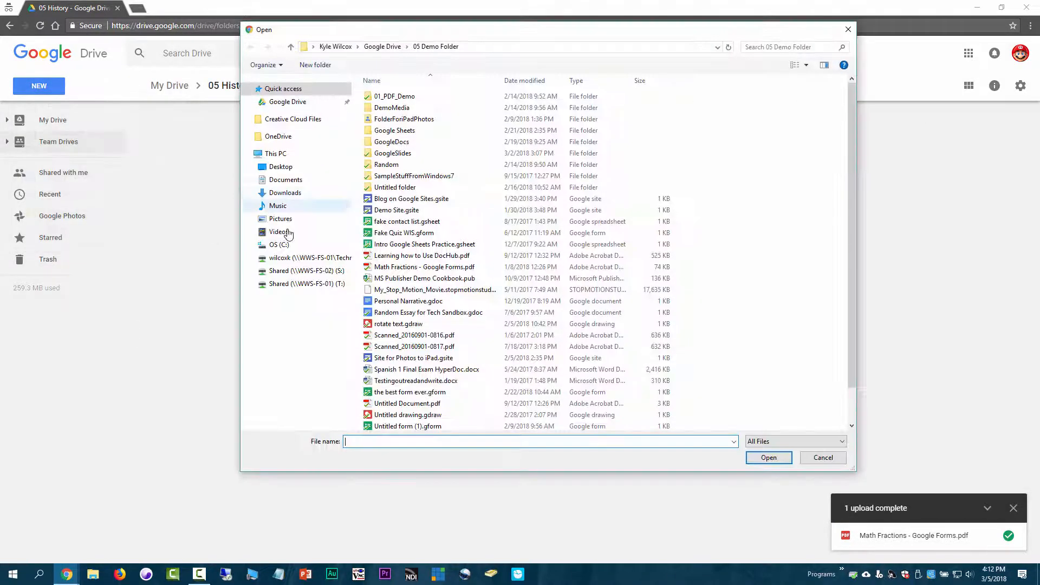
double_click(427, 260)
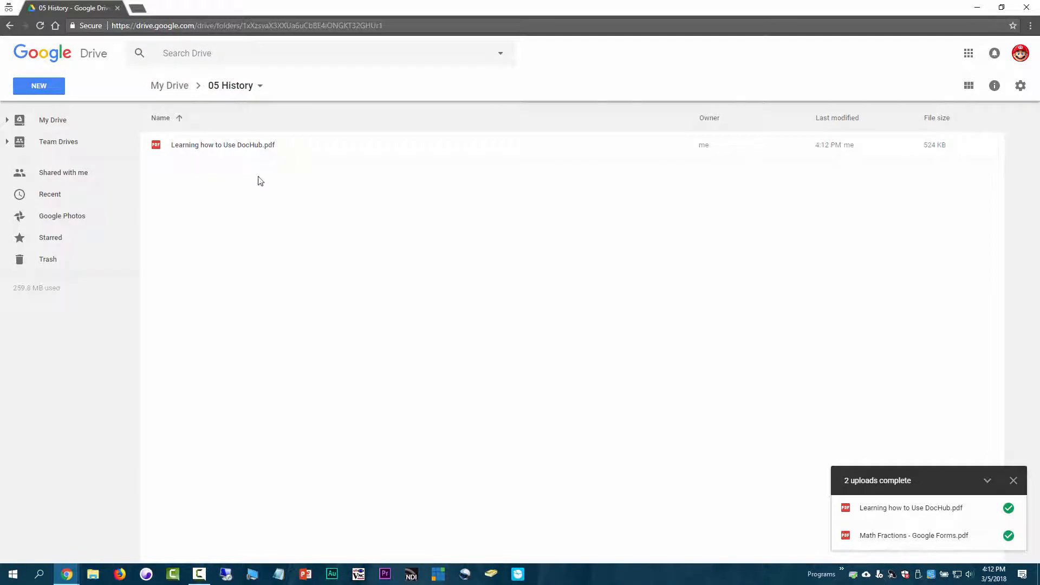
Preview the Math Fractions PDF from My Drive, look through its pages and close the preview
left_click(52, 120)
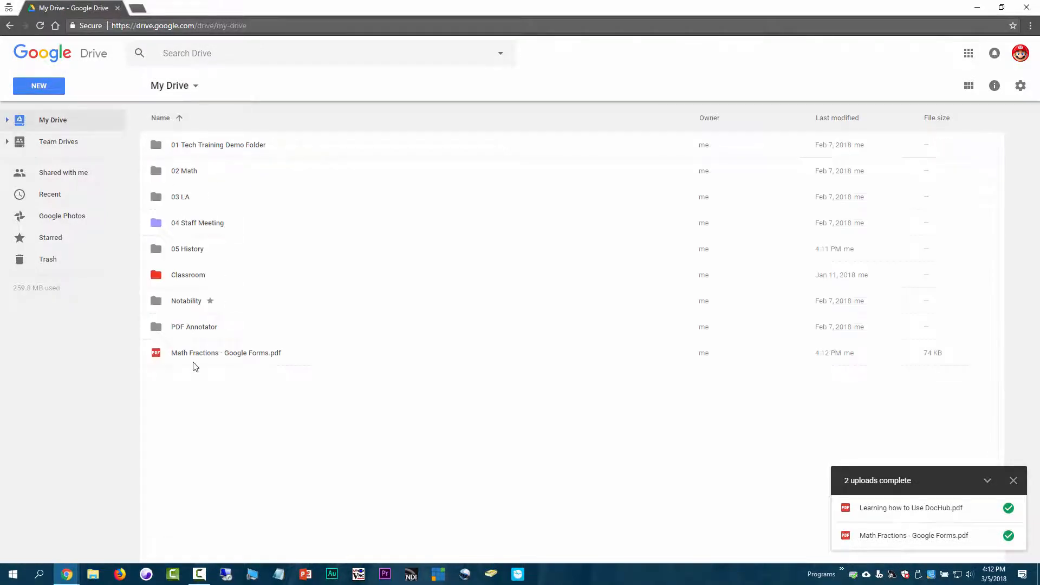
left_click(200, 357)
double_click(201, 358)
scroll(665, 177, "down", 10)
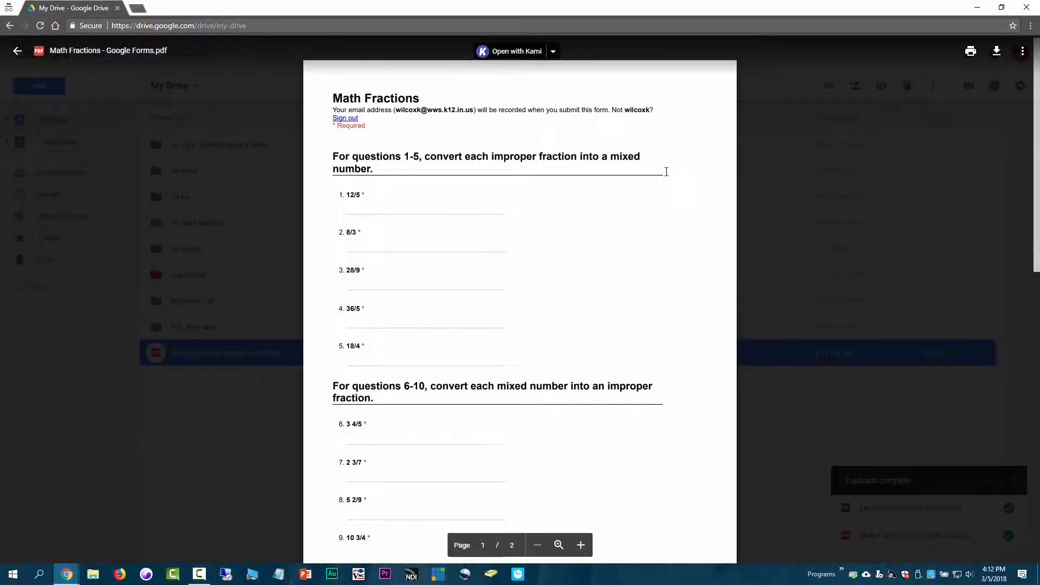
scroll(661, 177, "up", 10)
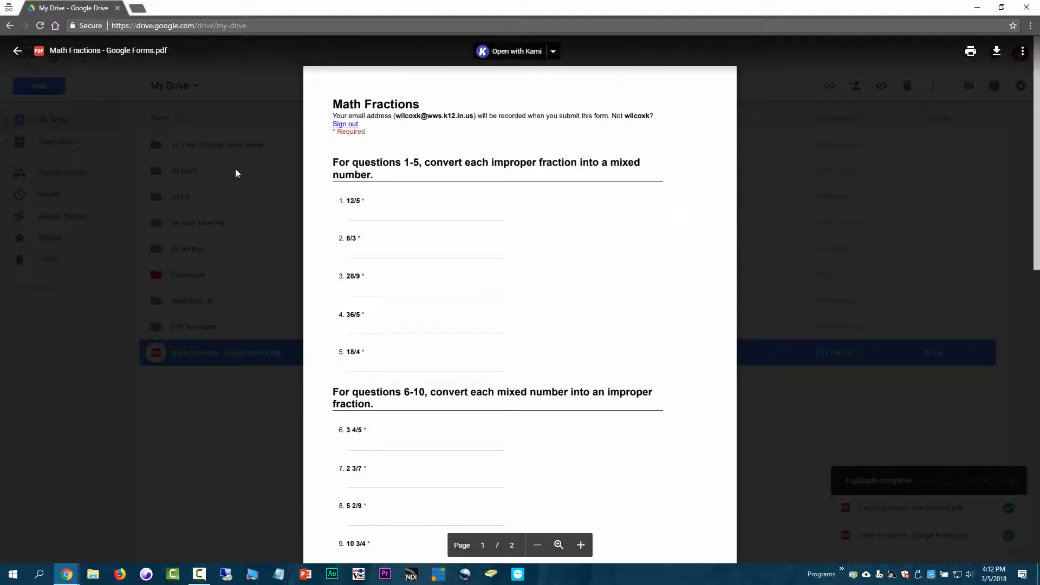
left_click(19, 54)
Upload "Untitled folder" from the computer's 05 Demo Folder to My Drive, check its uploaded contents and return to My Drive
left_click(57, 86)
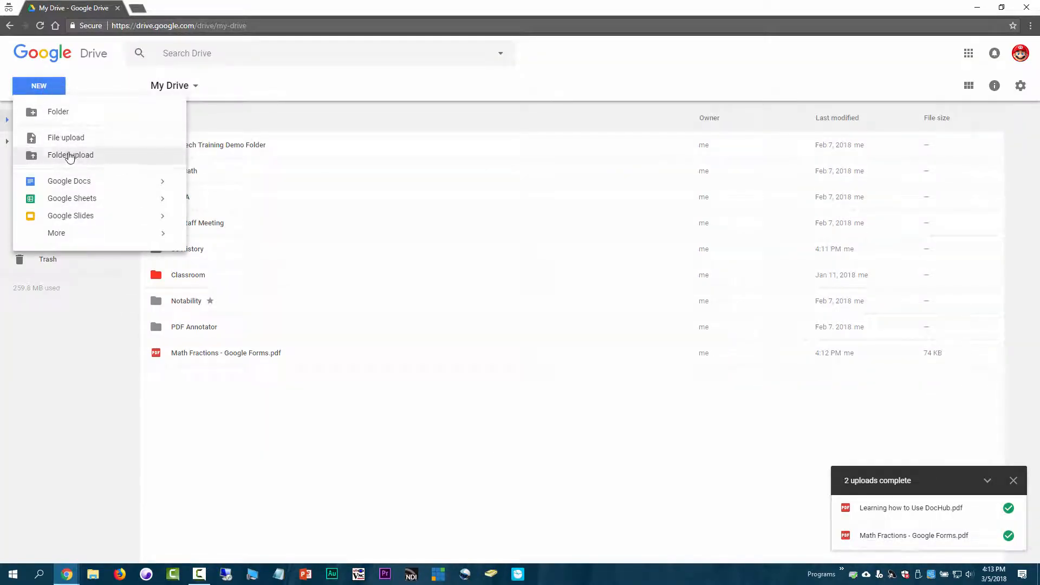
left_click(82, 156)
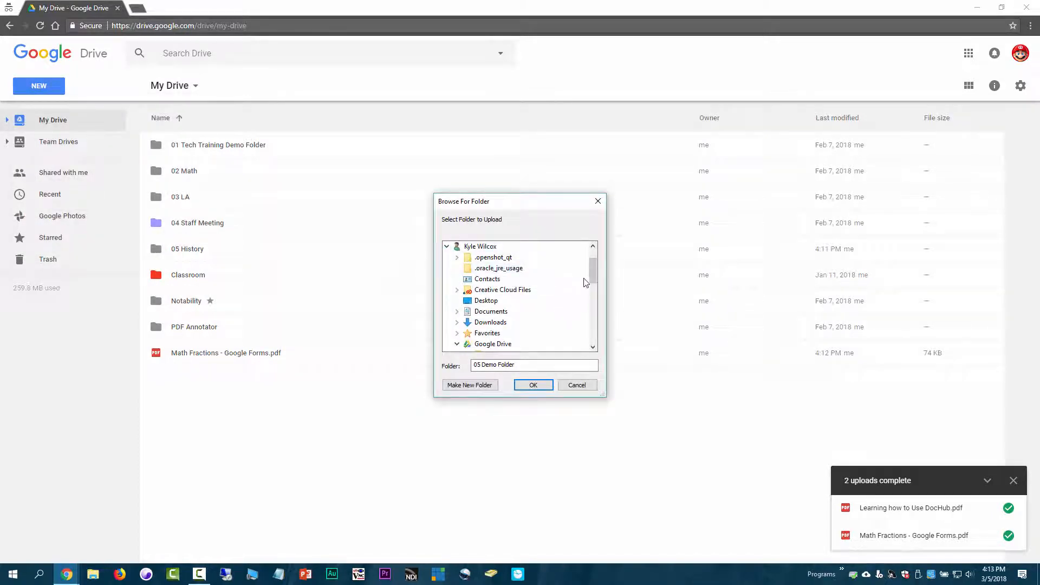
left_click_drag(594, 274, 594, 288)
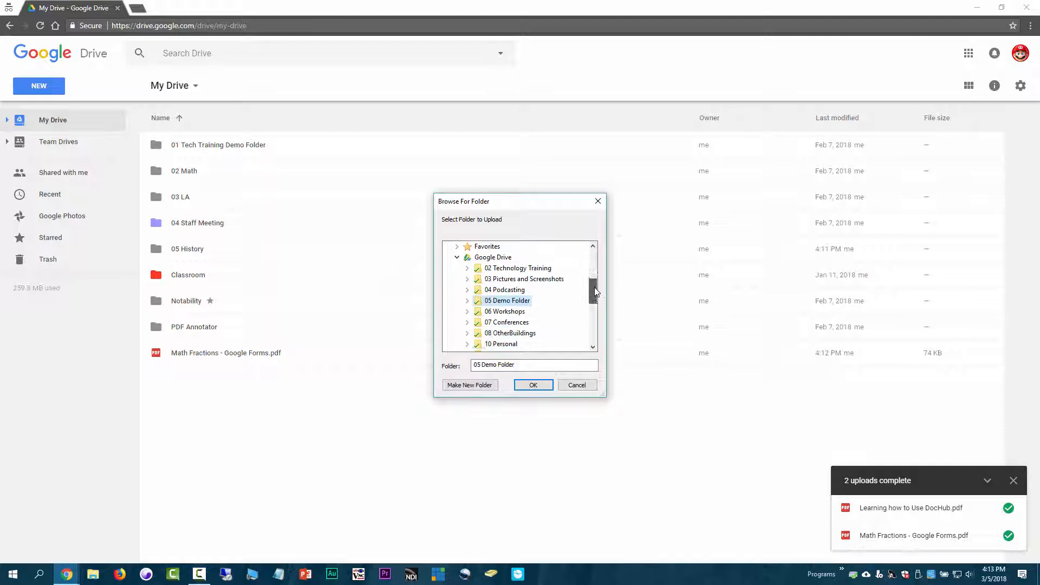
left_click(466, 301)
scroll(594, 297, "down", 2)
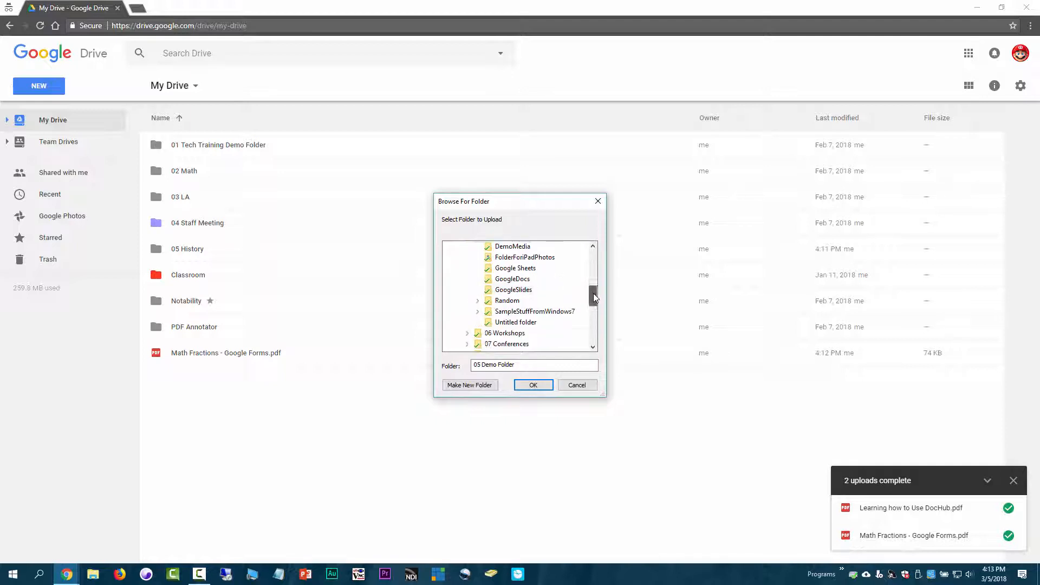
left_click(493, 303)
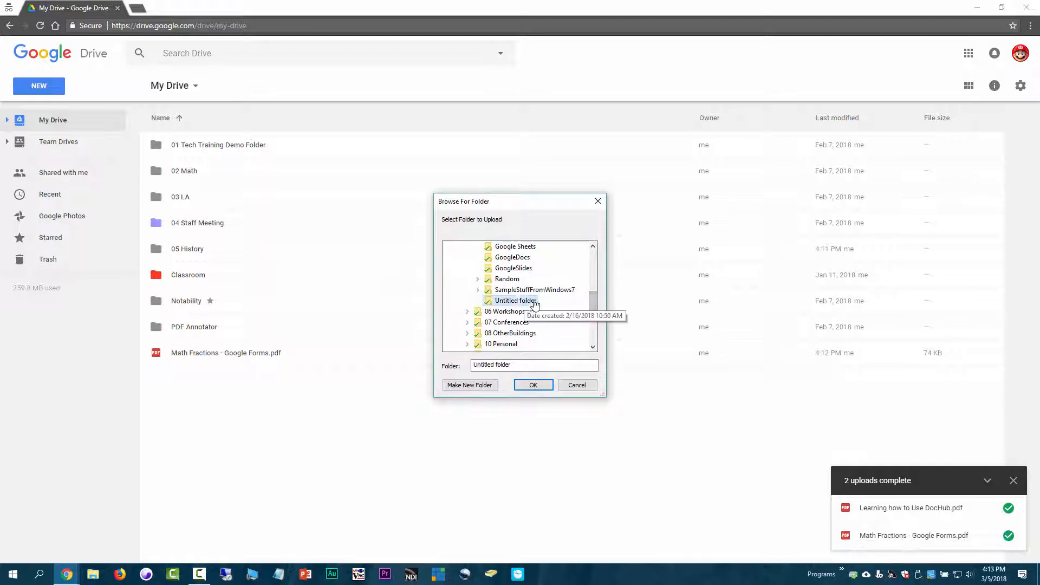
left_click(534, 387)
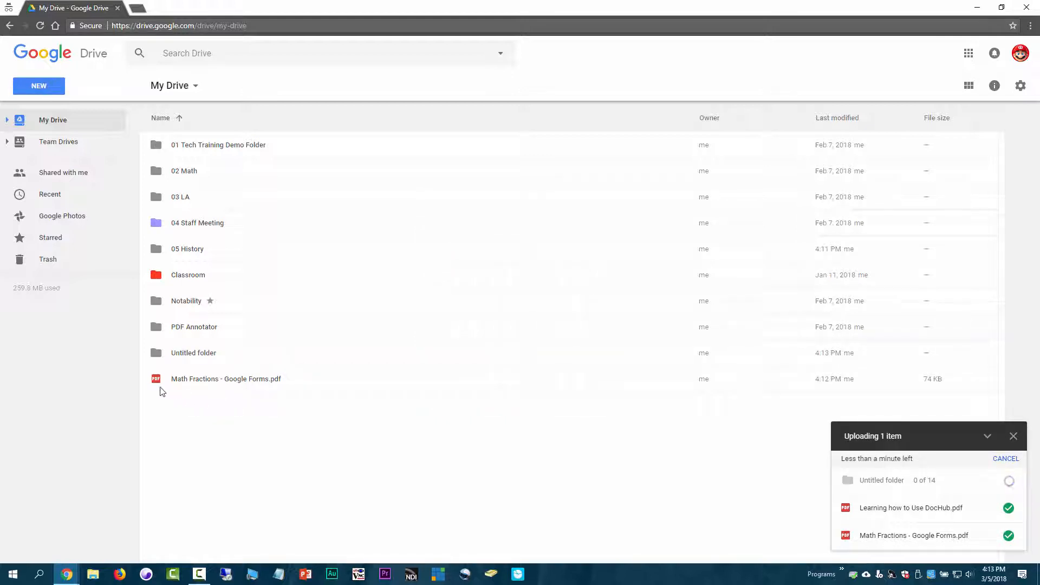
double_click(206, 353)
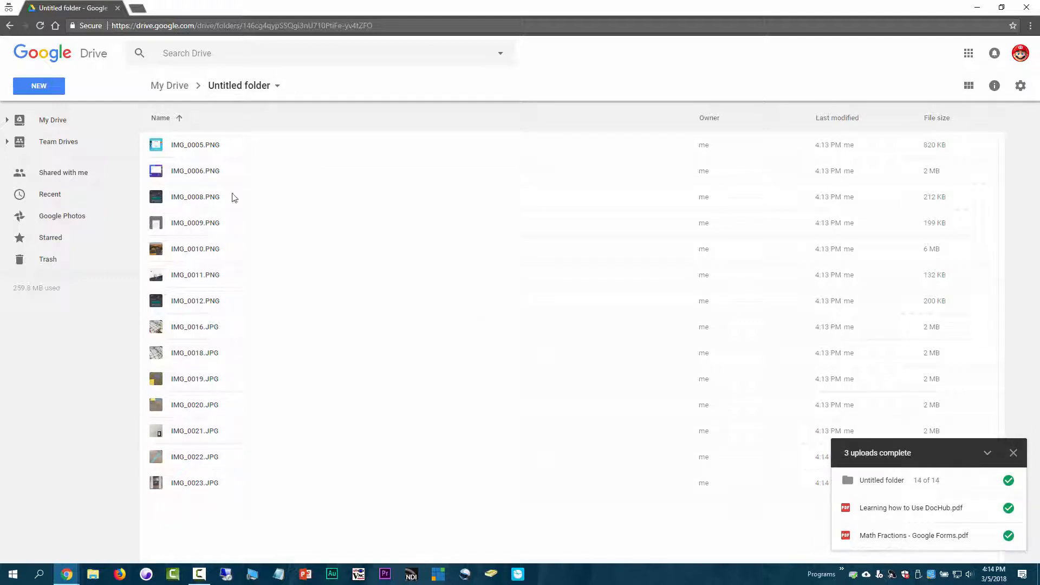
left_click(52, 120)
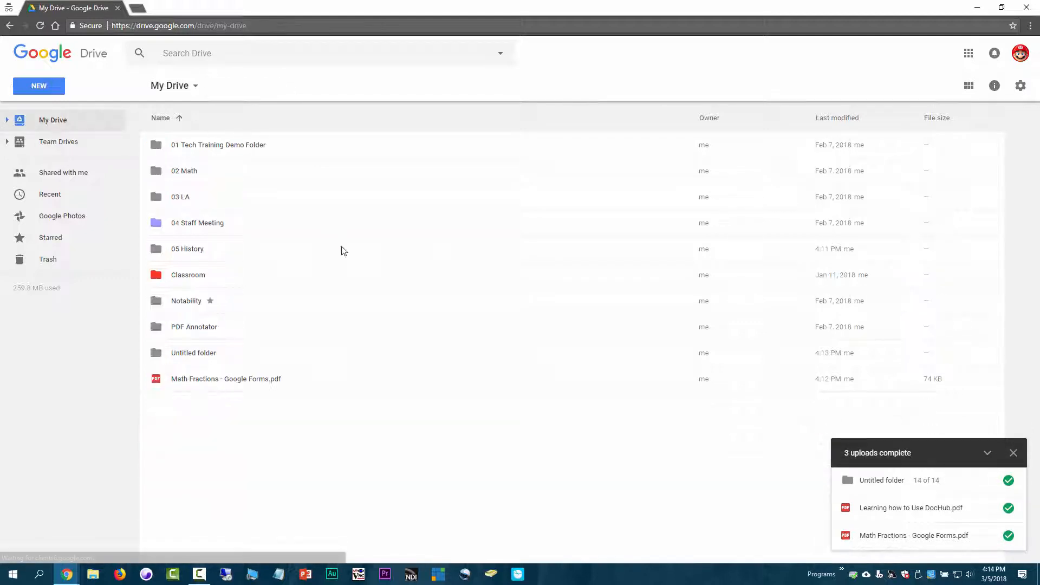
Examine the general templates in the Google Docs template gallery, then close the gallery and return to My Drive
left_click(48, 91)
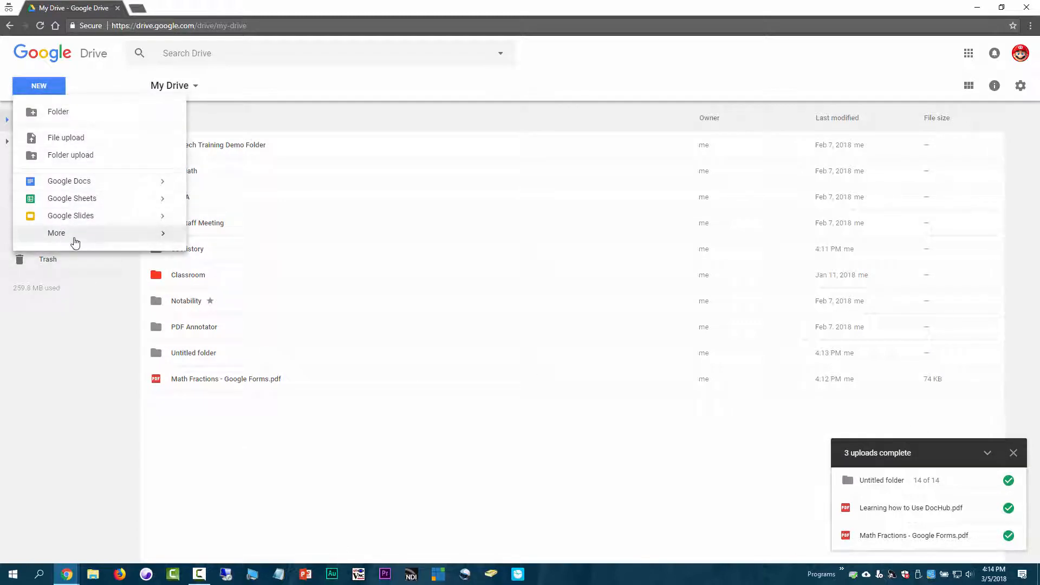
mouse_move(72, 242)
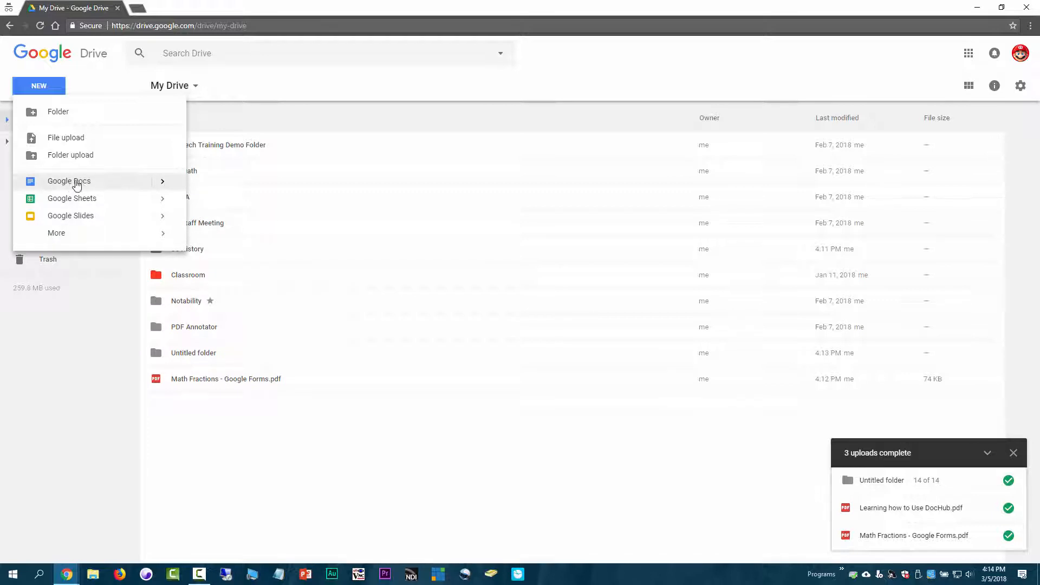
left_click(164, 186)
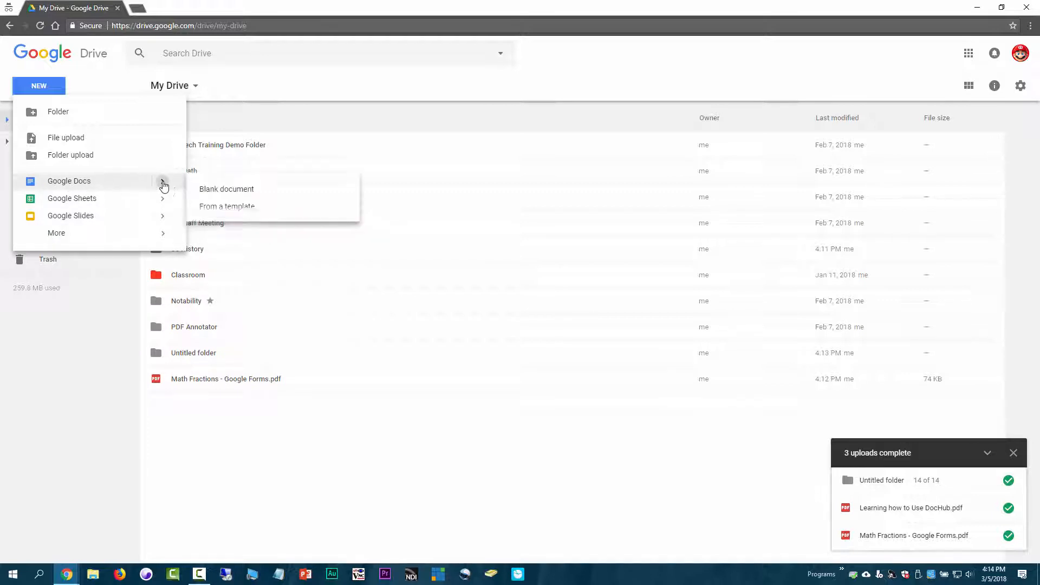
left_click(214, 218)
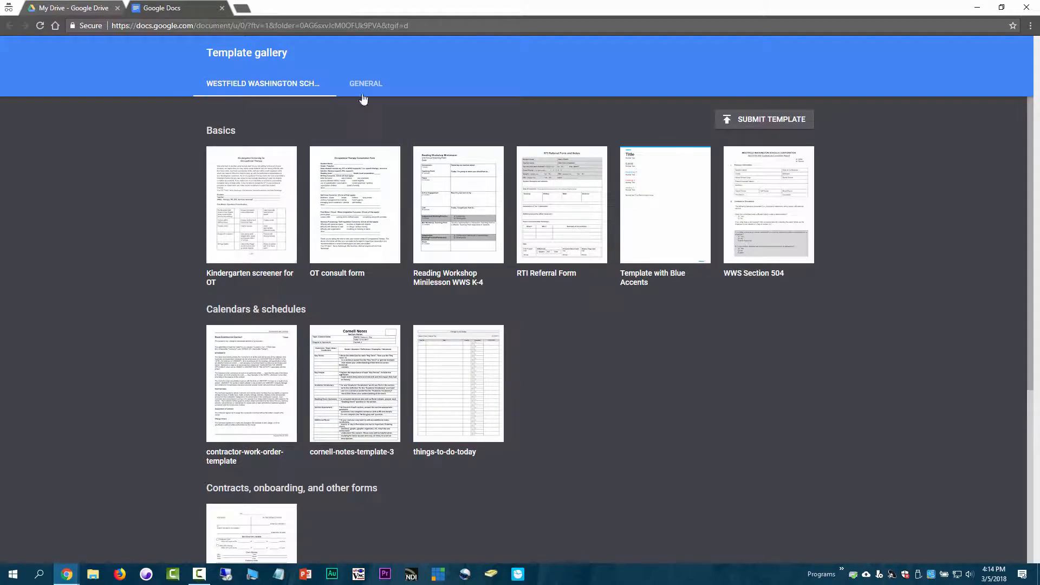
left_click(374, 81)
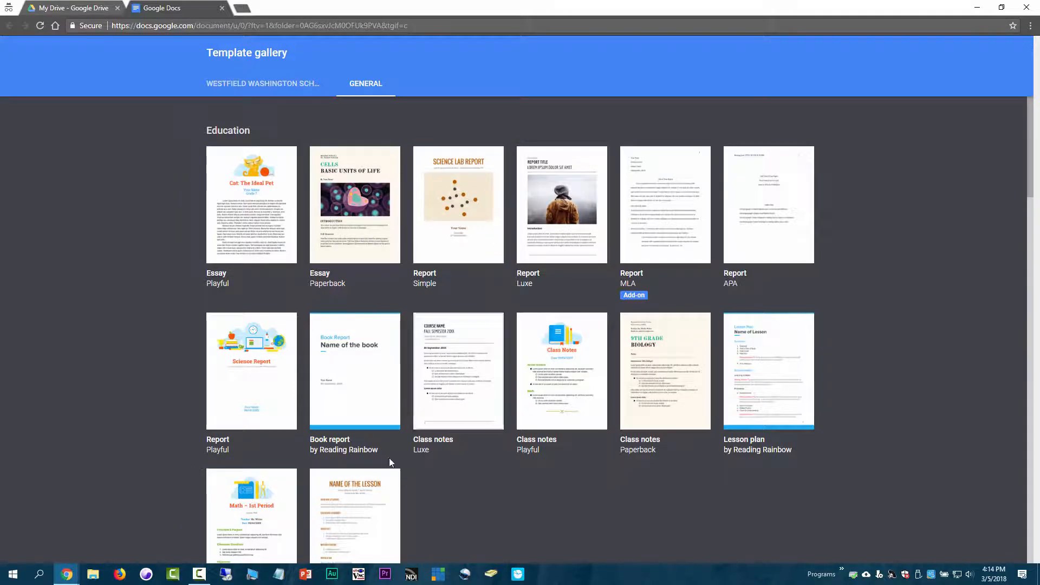
scroll(390, 462, "down", 12)
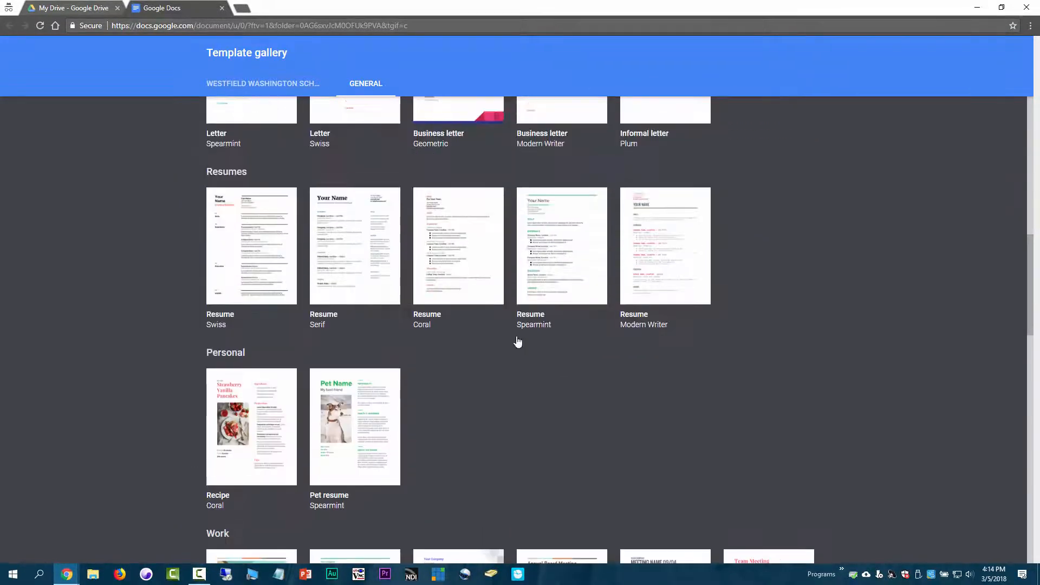
scroll(517, 341, "up", 10)
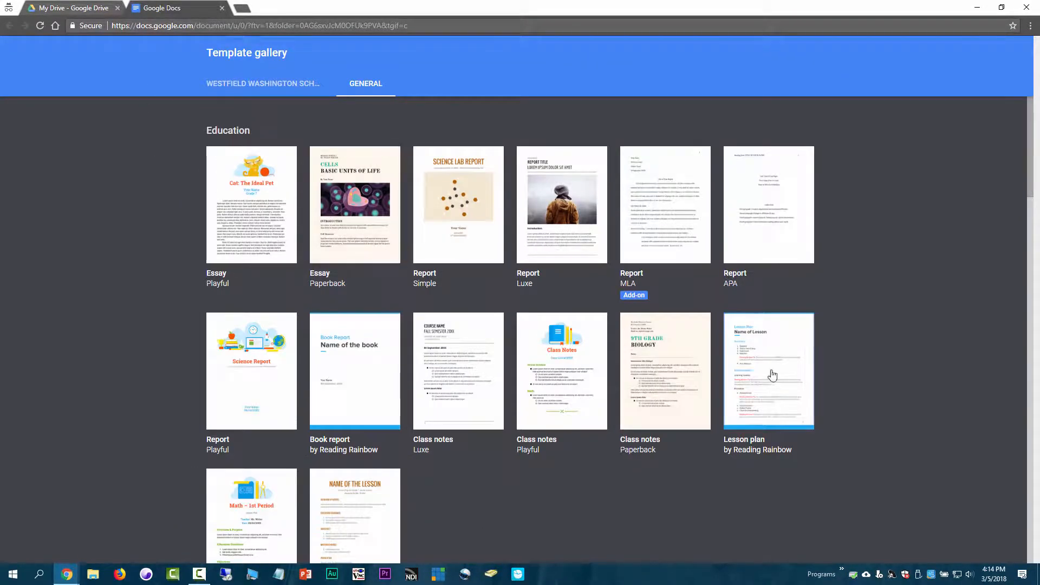
left_click(81, 7)
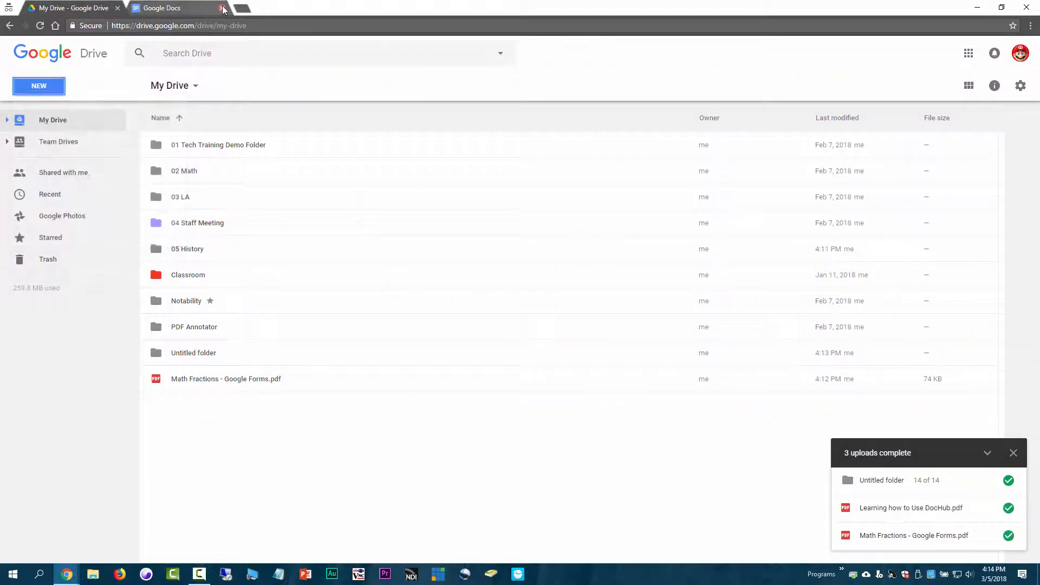
left_click(222, 9)
Create a new blank Google Docs document from My Drive
left_click(39, 87)
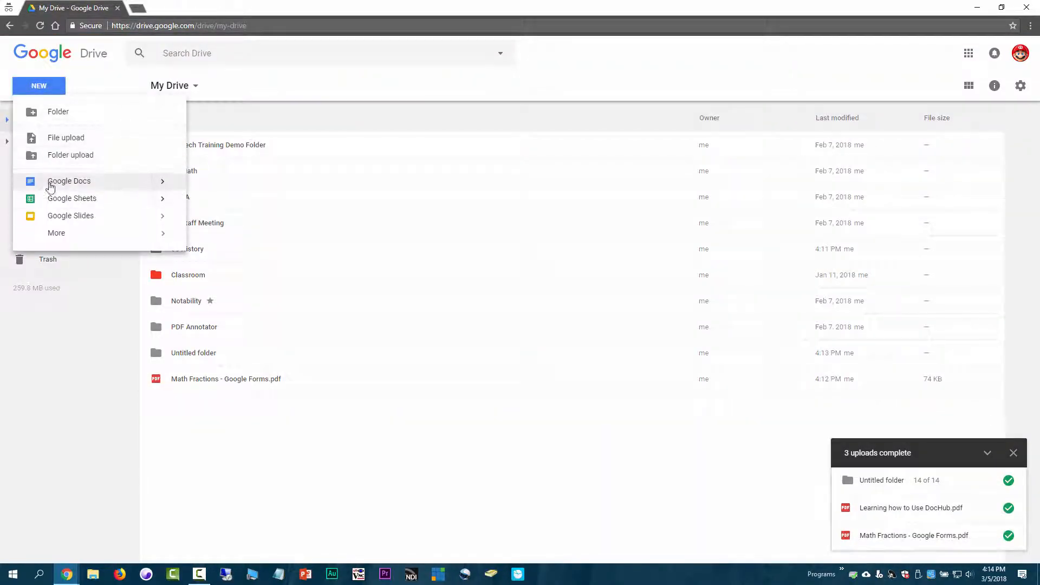
left_click(82, 189)
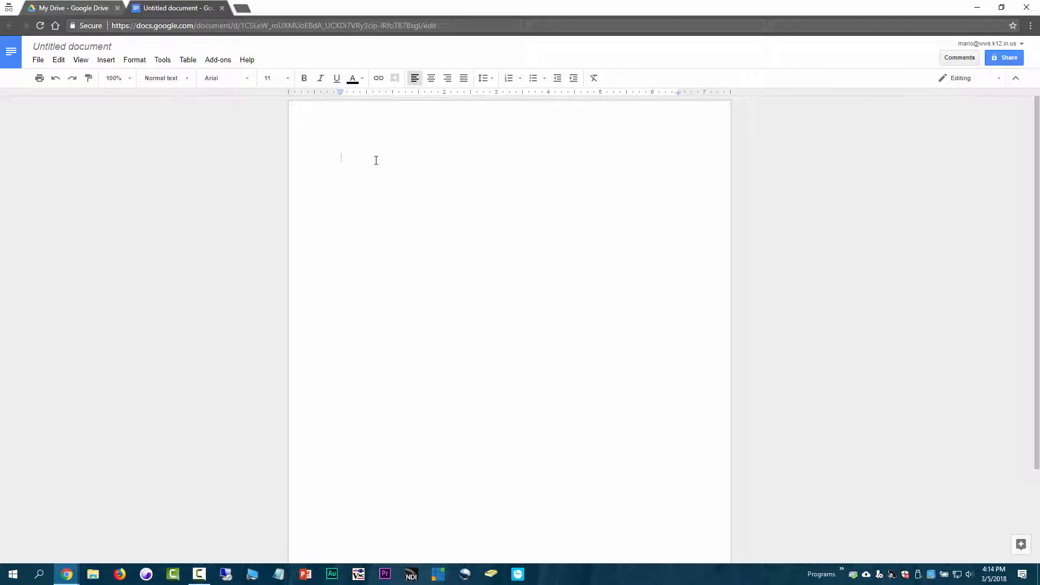
Enter "Lunch choice" and "Do your homework" on separate lines of the blank document
type("m")
type("lunch c")
type("Do you")
type("r homework")
key("Return")
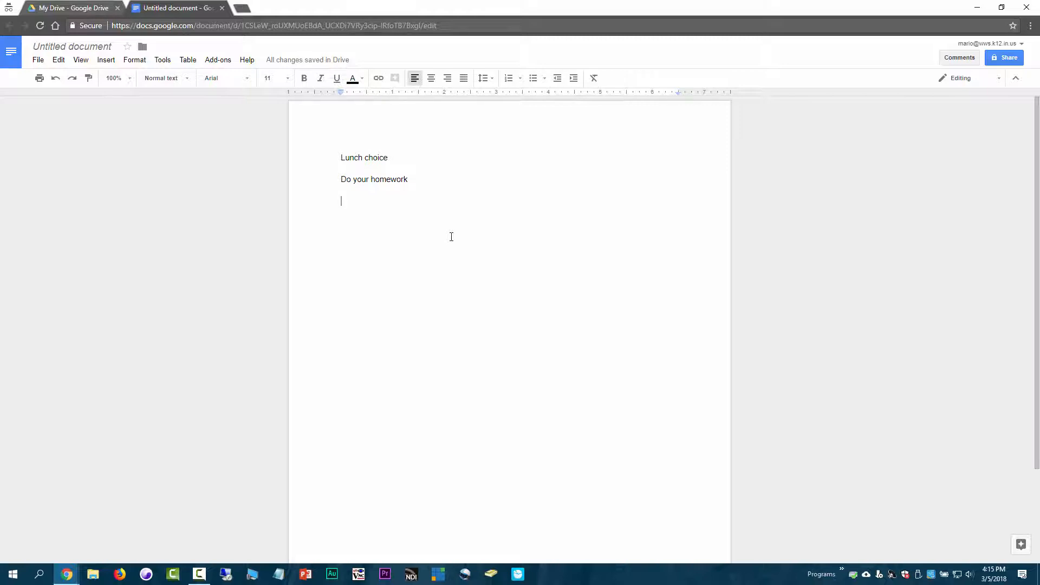
Replace the document's title with "Whatever I want"
left_click(58, 47)
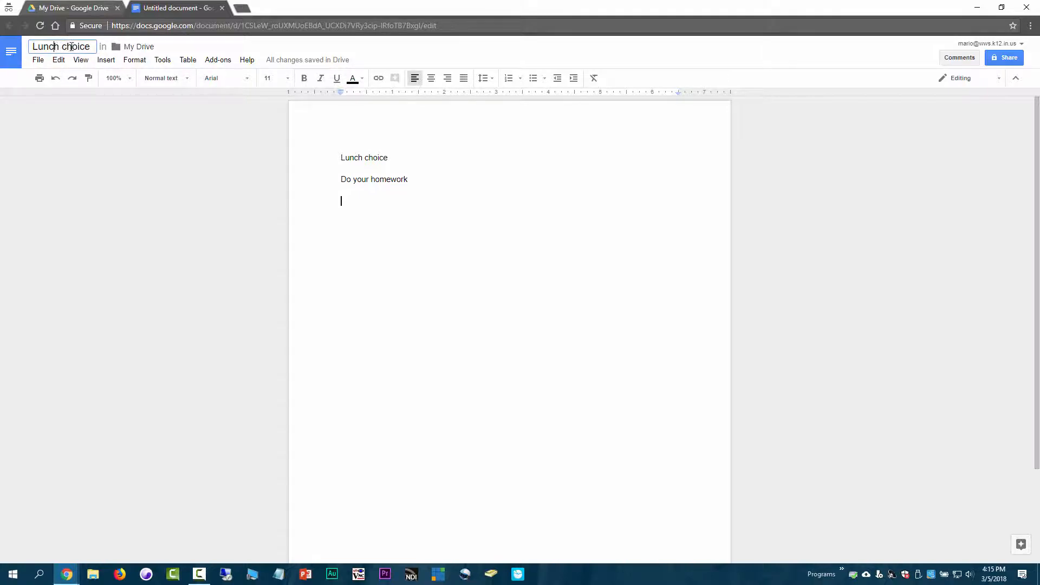
triple_click(403, 157)
left_click_drag(403, 157, 333, 158)
left_click(60, 48)
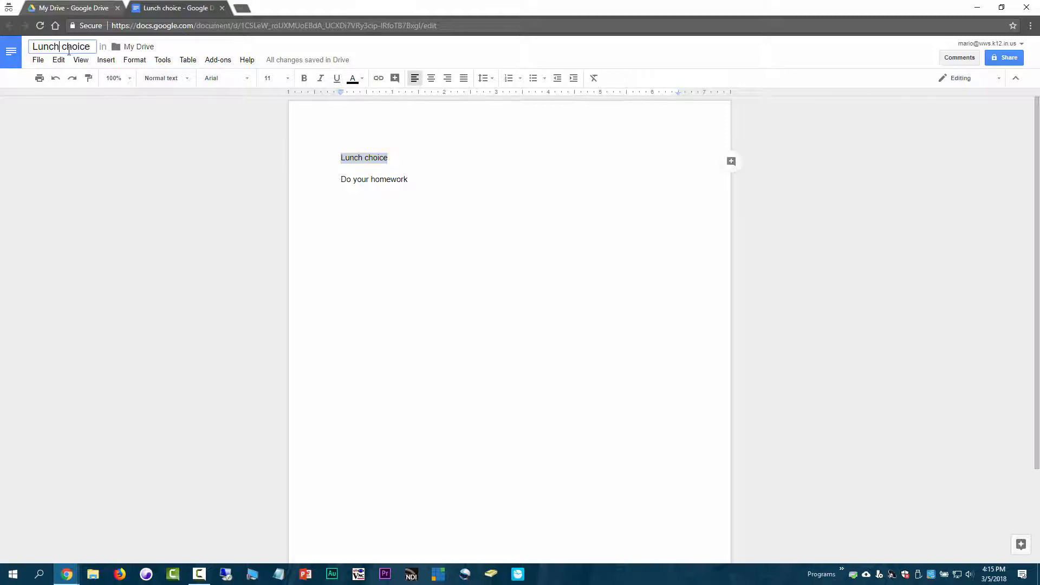
left_click_drag(89, 46, 9, 47)
type("Wha")
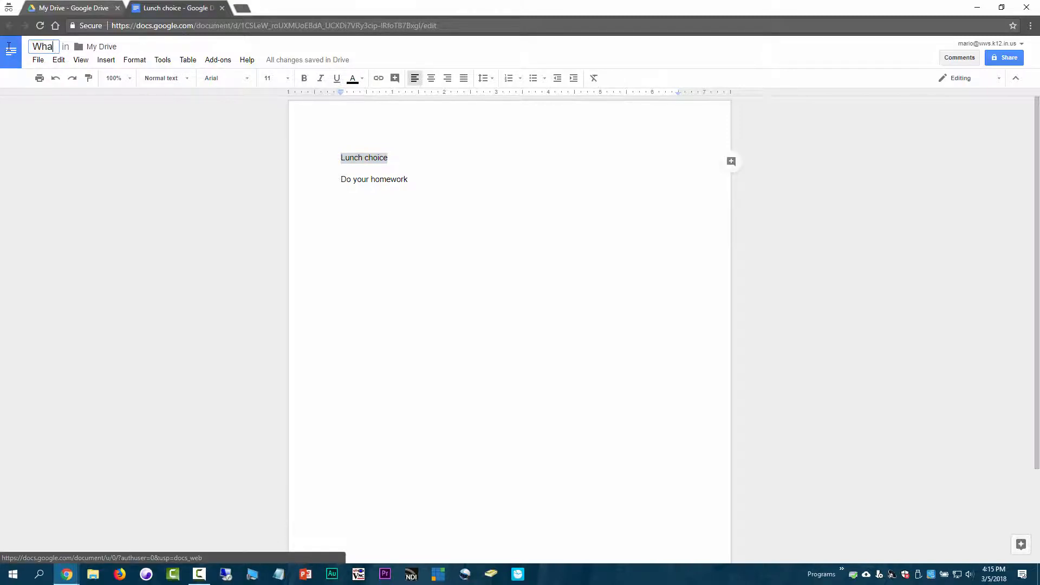
type("tever I want")
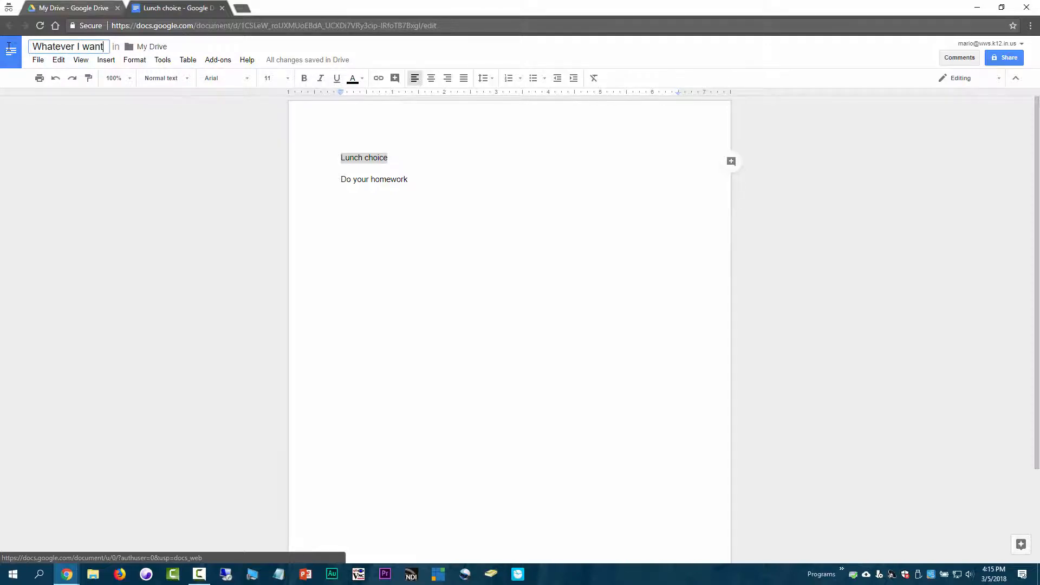
key("Return")
left_click(254, 165)
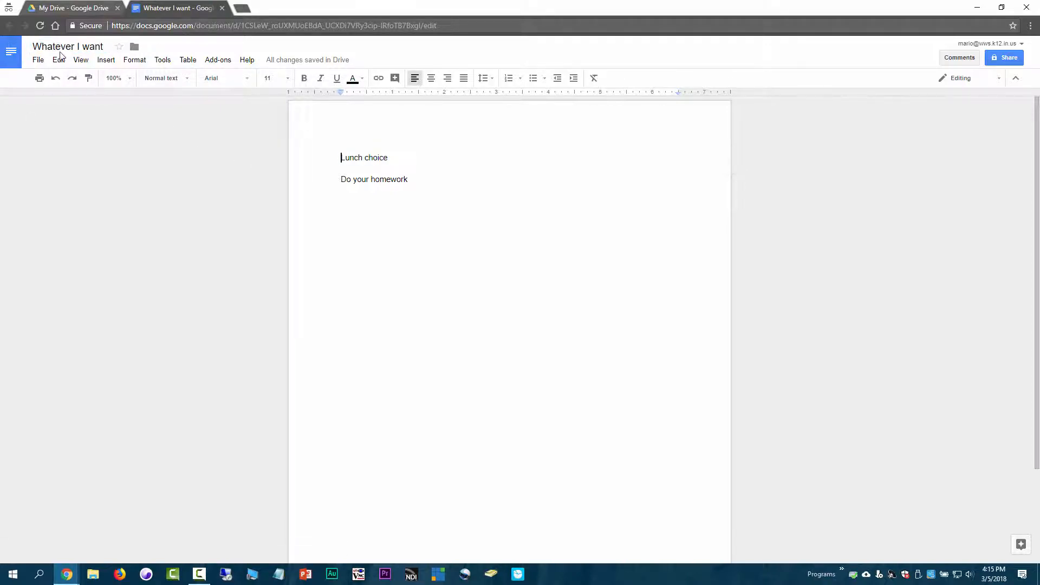
Close the document, refresh My Drive and move "Whatever I want" into Untitled folder
left_click(222, 8)
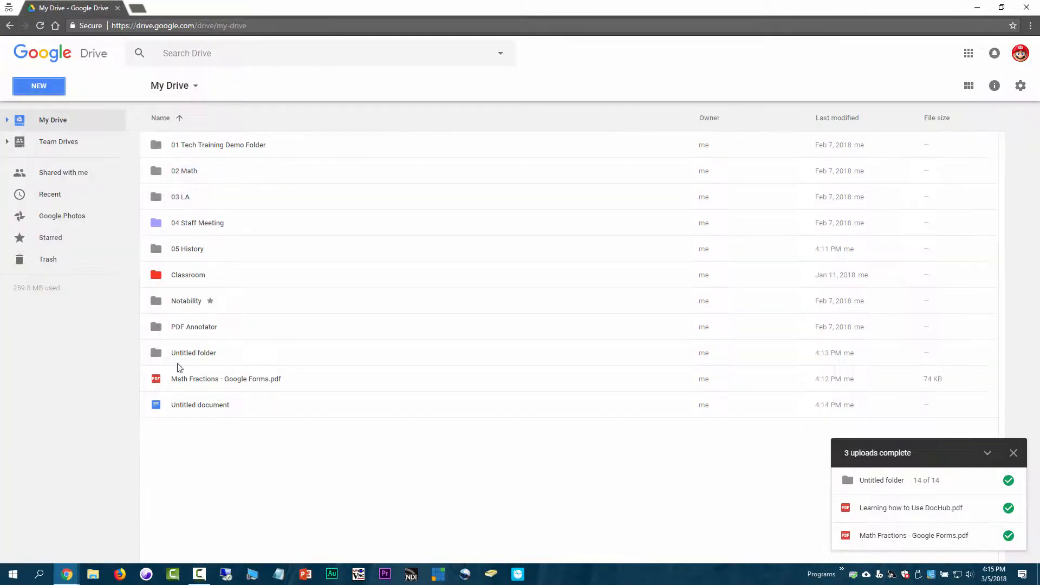
left_click(40, 26)
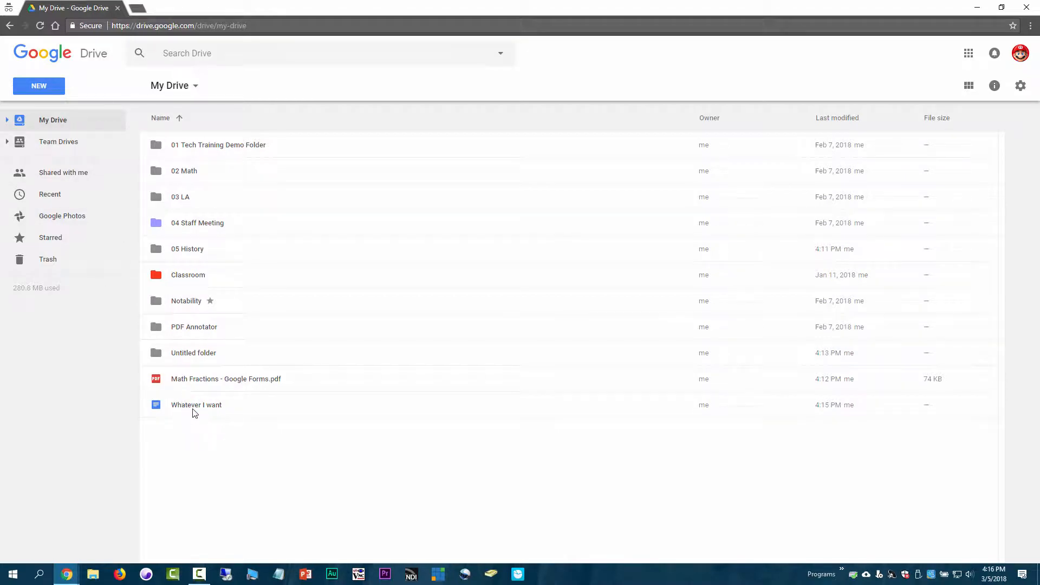
left_click(179, 407)
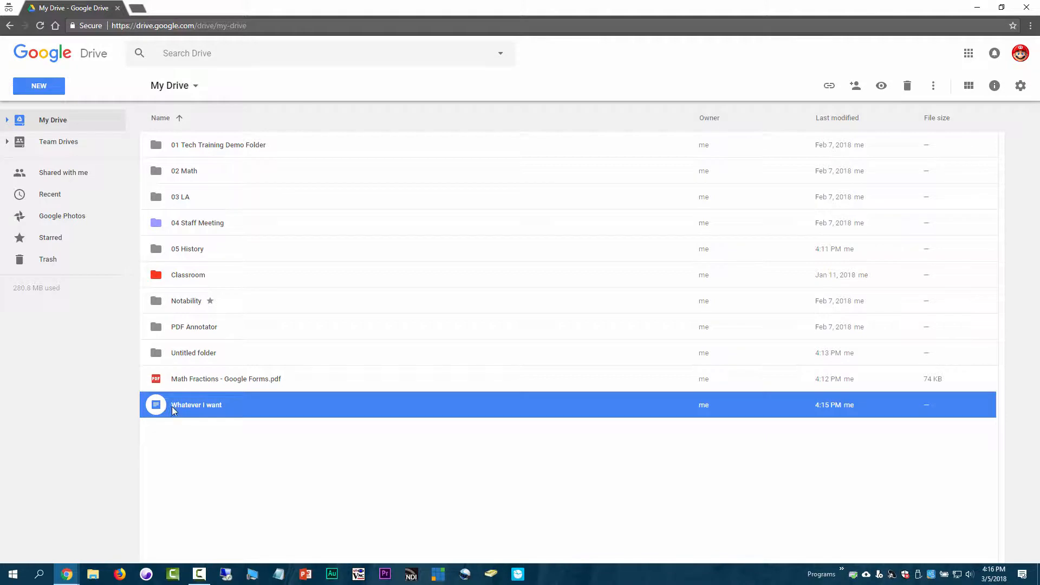
left_click_drag(171, 406, 211, 349)
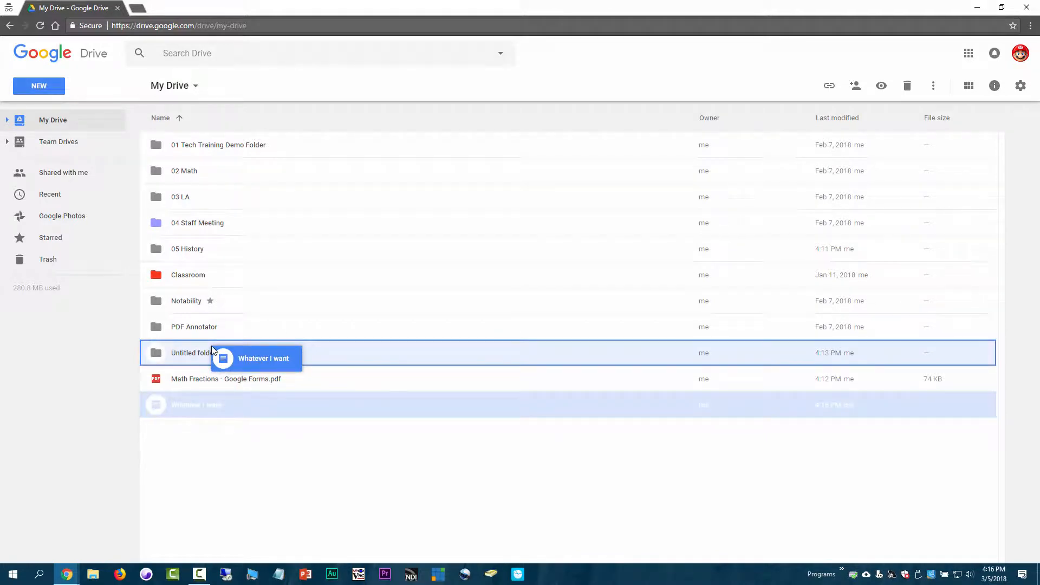
left_click_drag(211, 349, 211, 350)
Open Untitled folder and reopen the "Whatever I want" document from it
double_click(216, 352)
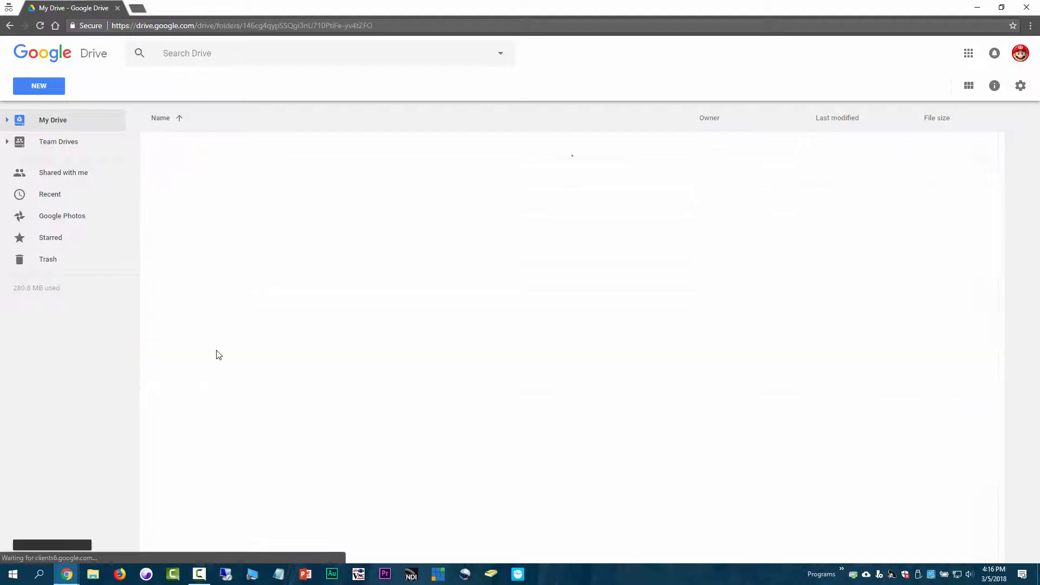
left_click(199, 517)
double_click(200, 515)
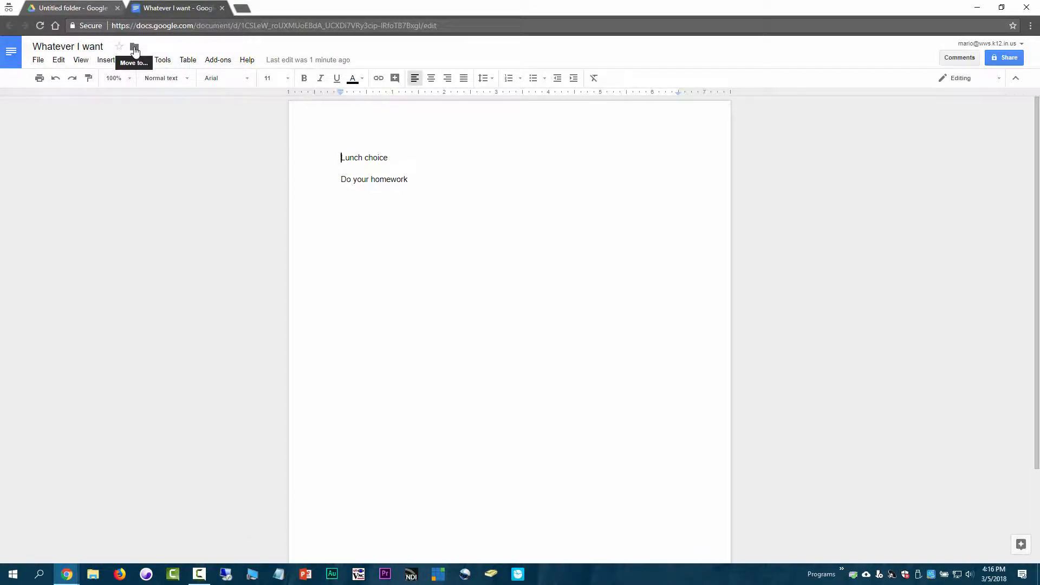
Move the open "Whatever I want" document to the 05 History folder in My Drive
left_click(134, 48)
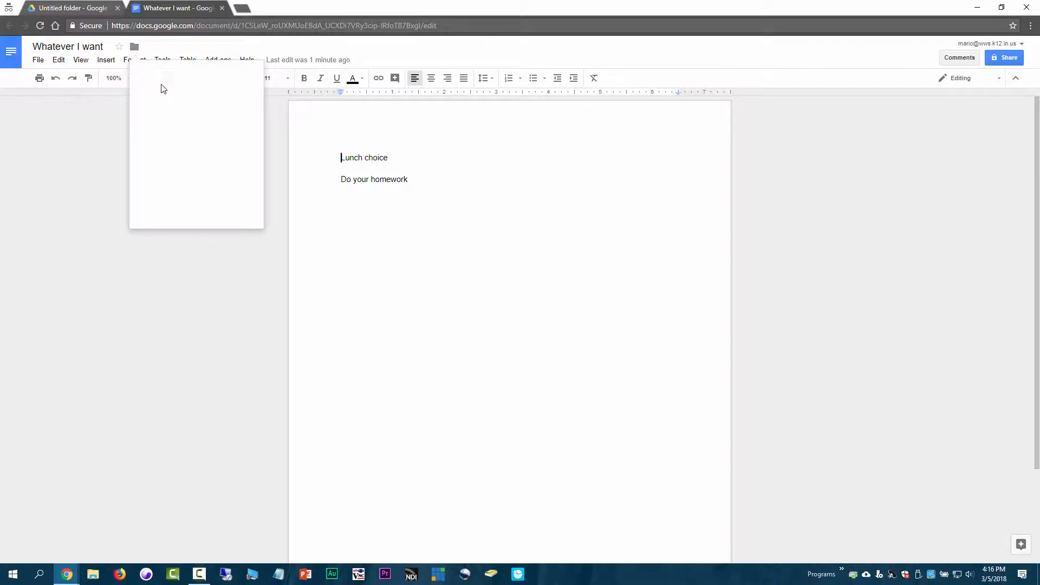
left_click(143, 75)
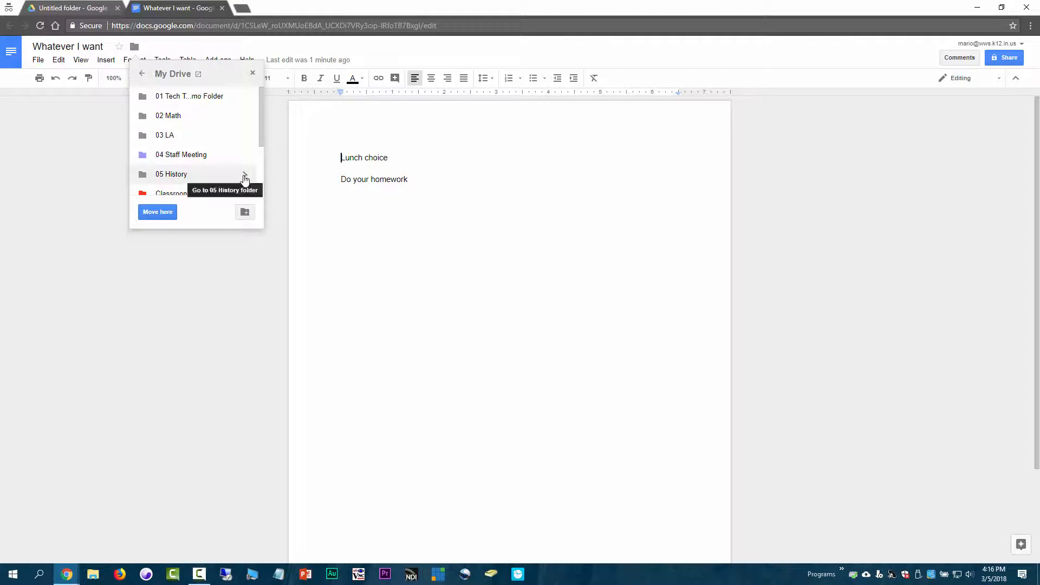
left_click(245, 177)
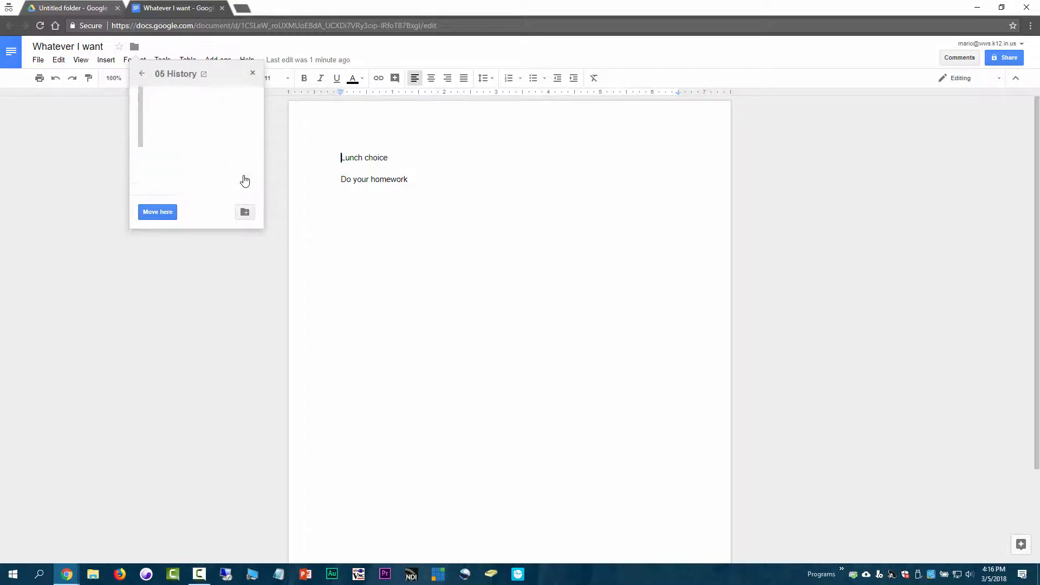
left_click(161, 216)
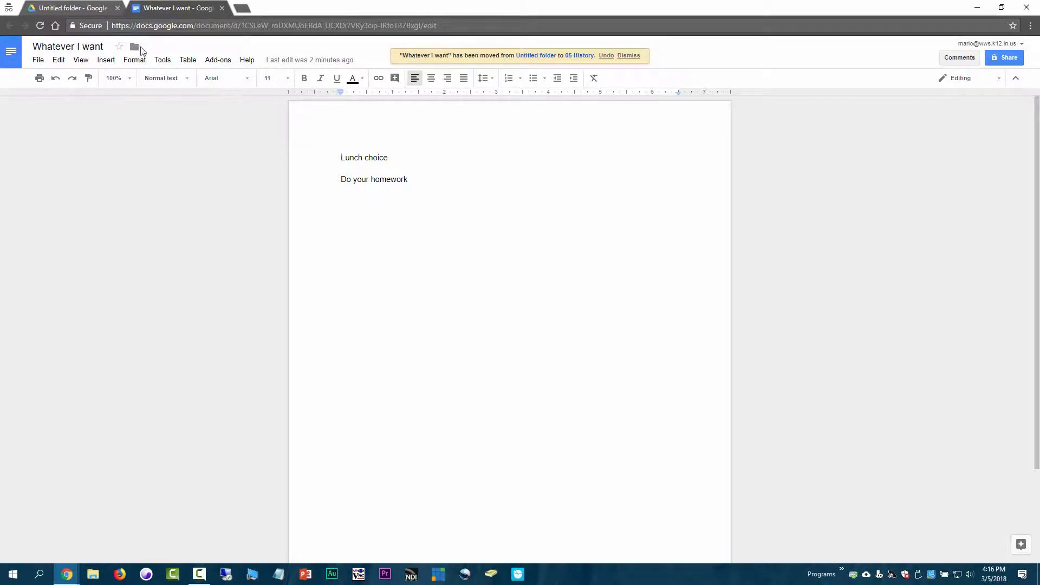
Move IMG_0005.PNG from Untitled folder to My Drive and select it at its new location
left_click(75, 8)
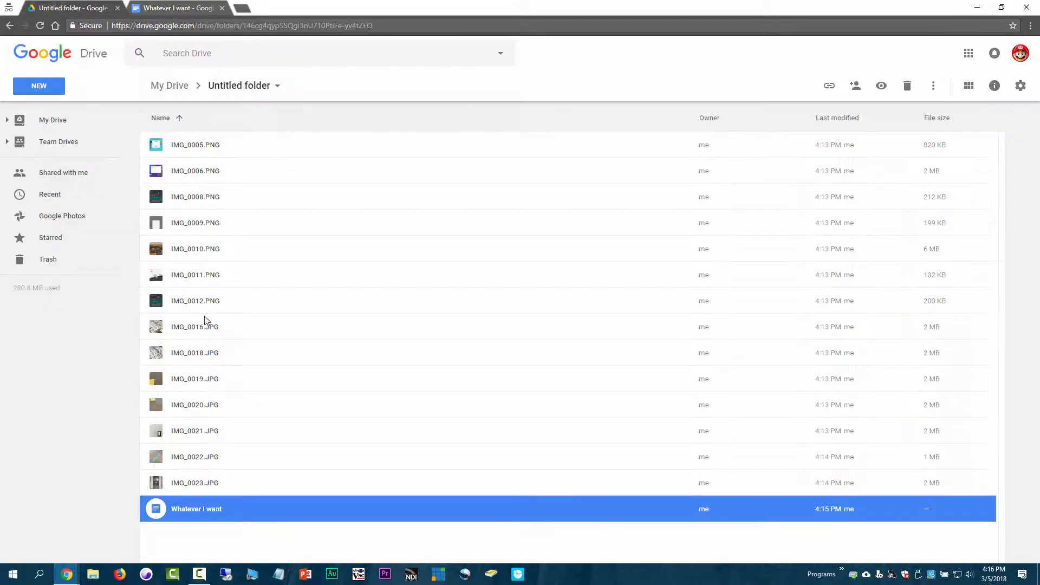
left_click(214, 144)
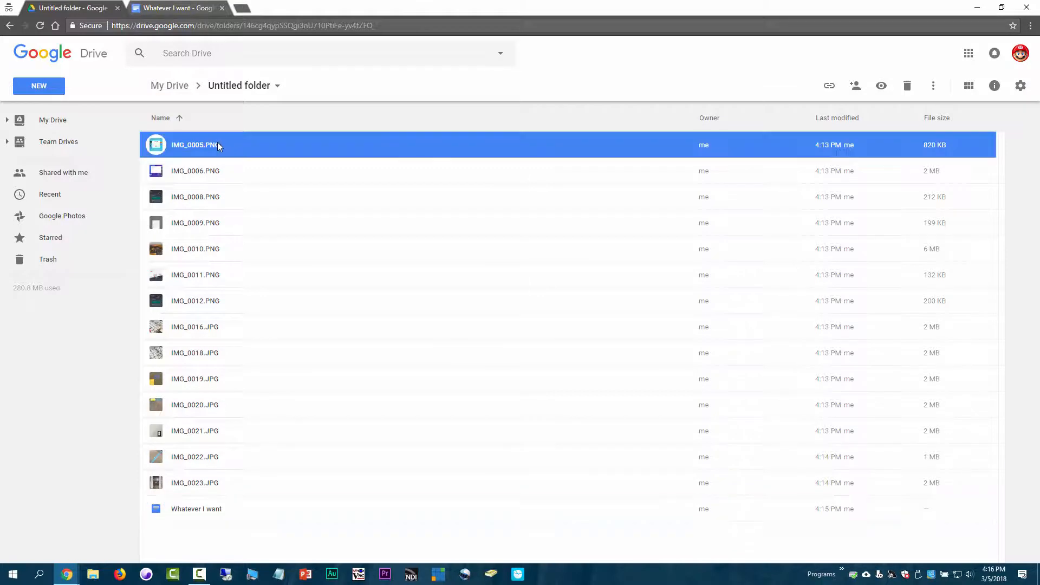
left_click(211, 151)
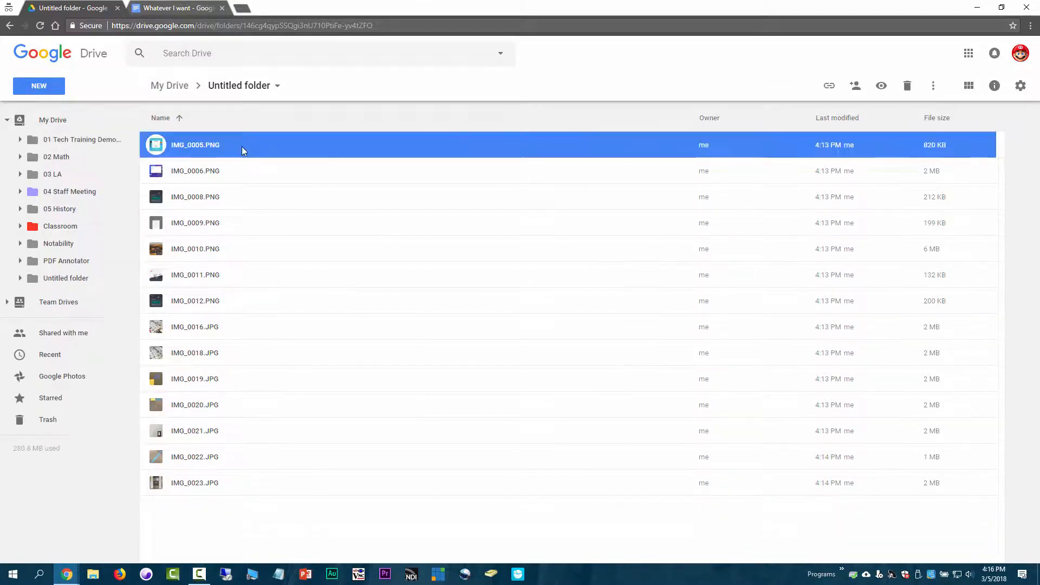
left_click_drag(216, 149, 71, 120)
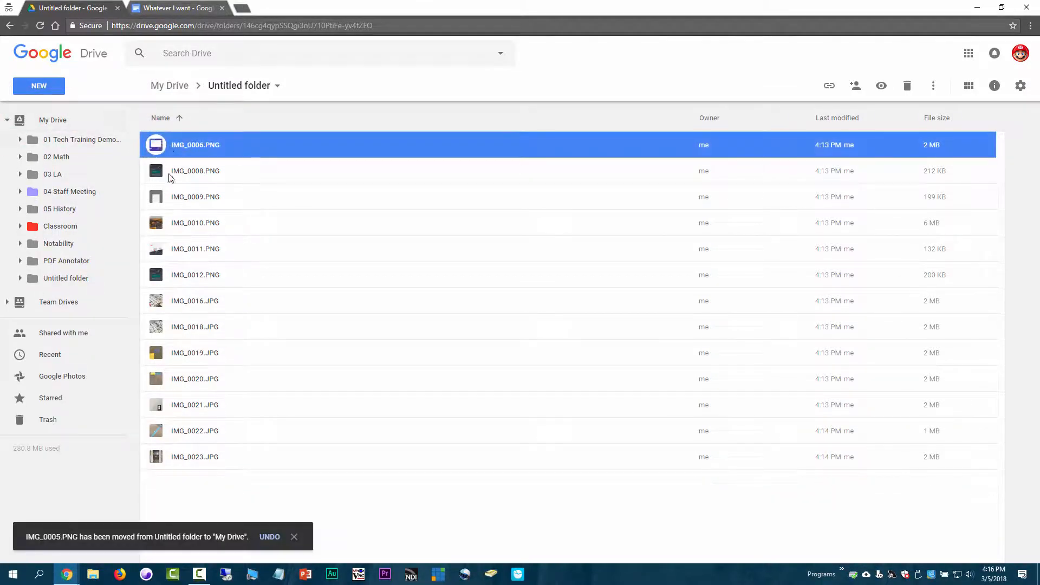
left_click(54, 120)
left_click(185, 383)
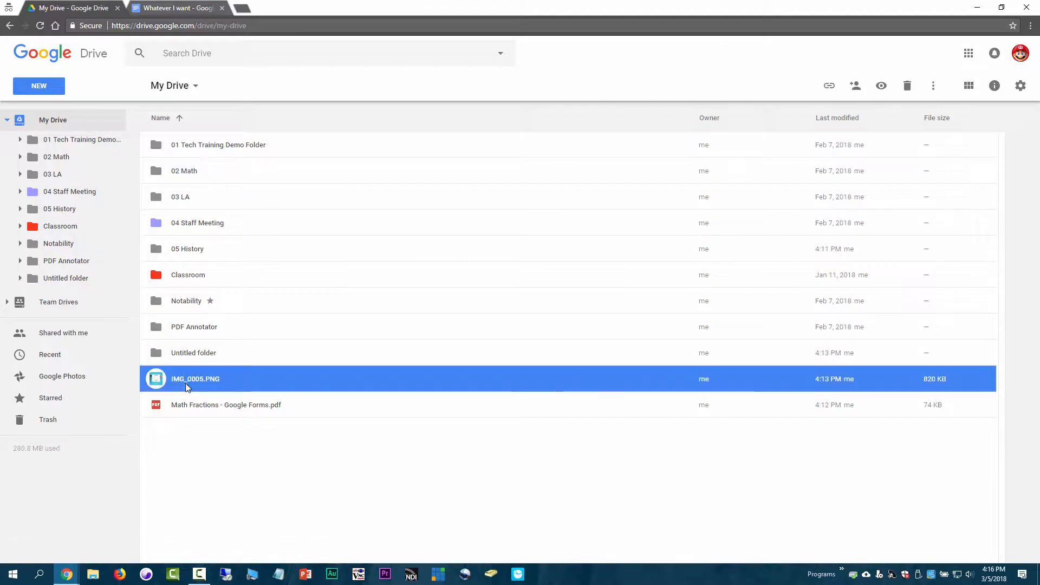
Close the "Whatever I want" document and return to My Drive
left_click(168, 8)
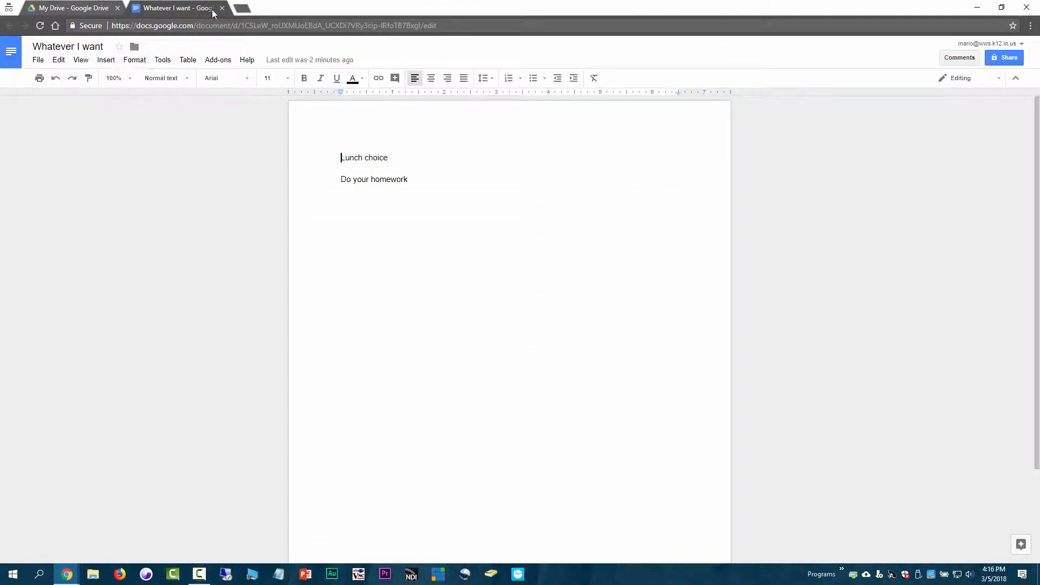
left_click(50, 7)
left_click(222, 8)
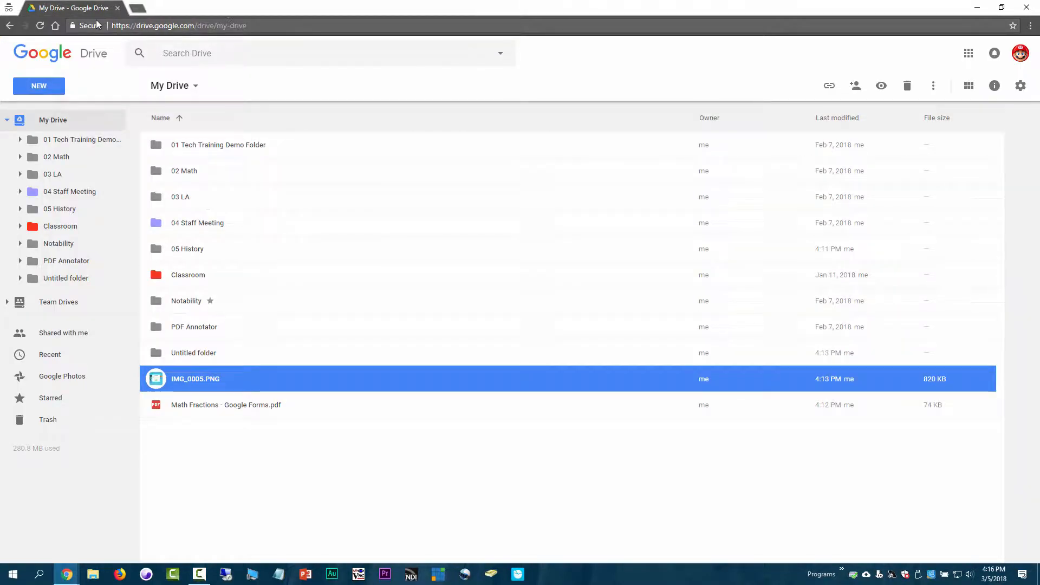
Create a new blank Google Docs document from My Drive and name it "Scrap Paper"
left_click(38, 85)
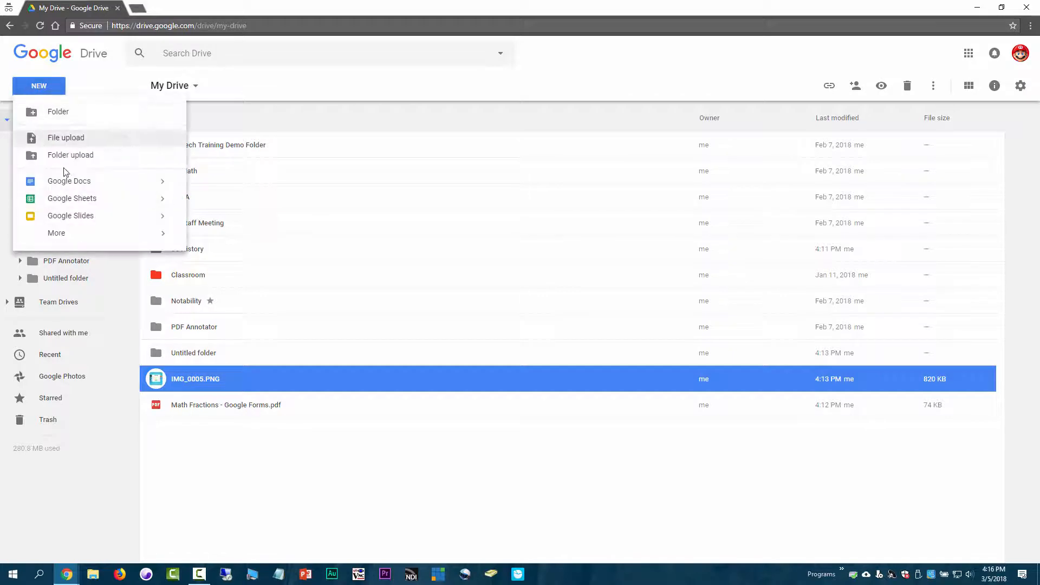
left_click(175, 459)
left_click(46, 90)
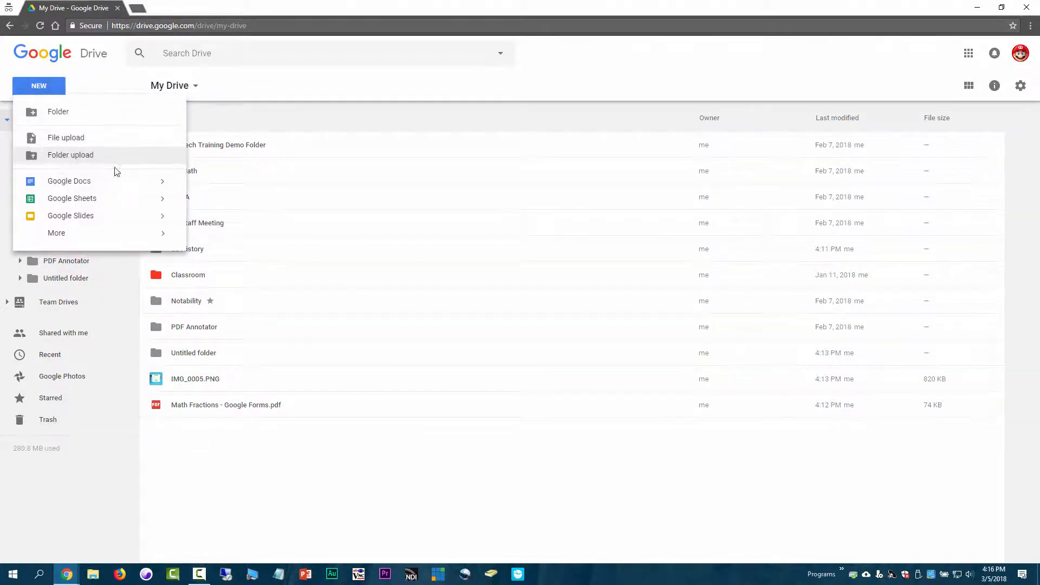
left_click(78, 183)
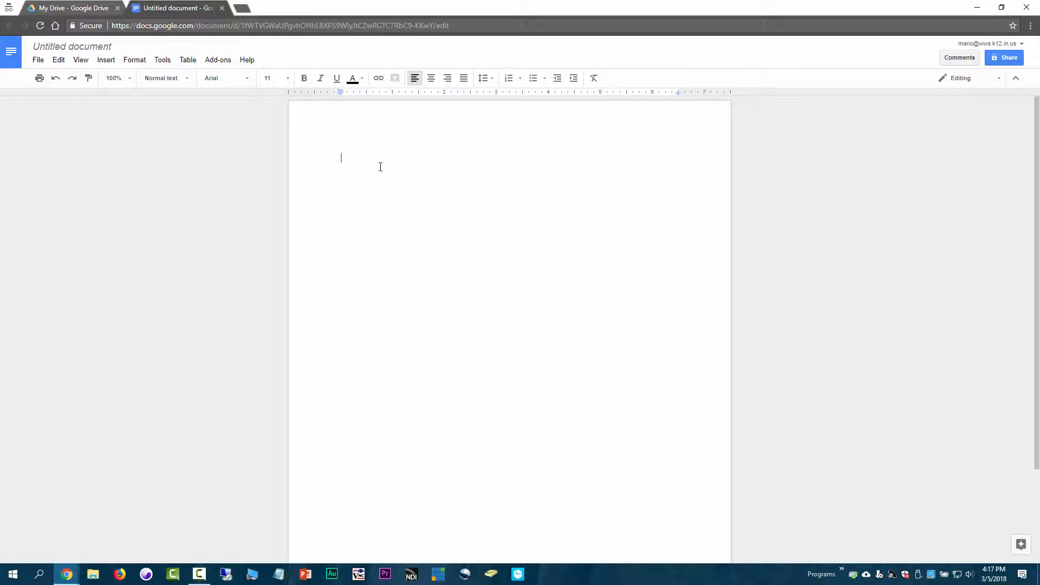
left_click(110, 47)
type("S")
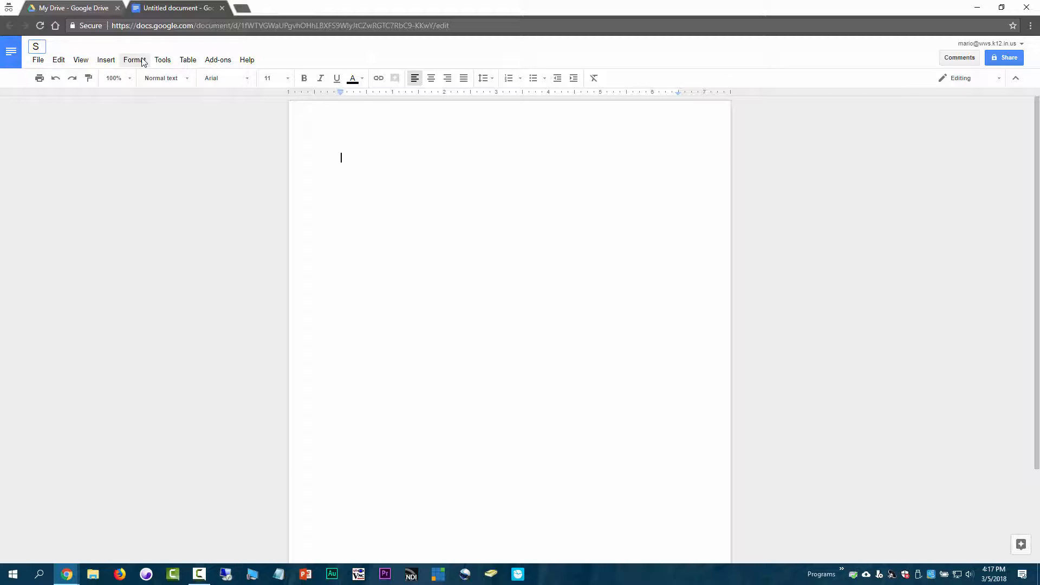
type("crap Paper")
key("Return")
Return to My Drive, create another blank Google Docs document and enter "asdfasdf" in it
left_click(73, 8)
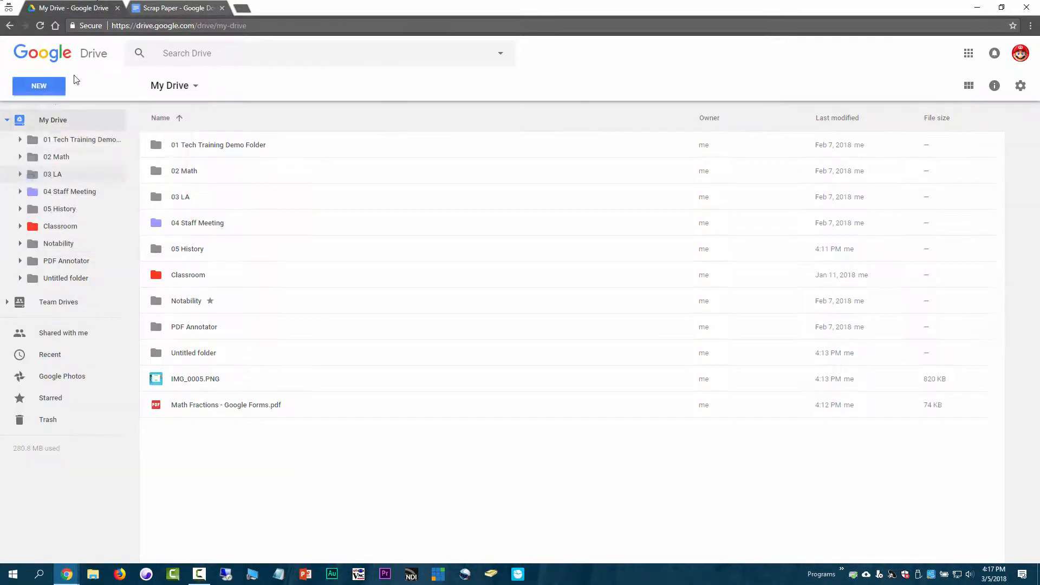
left_click(52, 94)
left_click(52, 181)
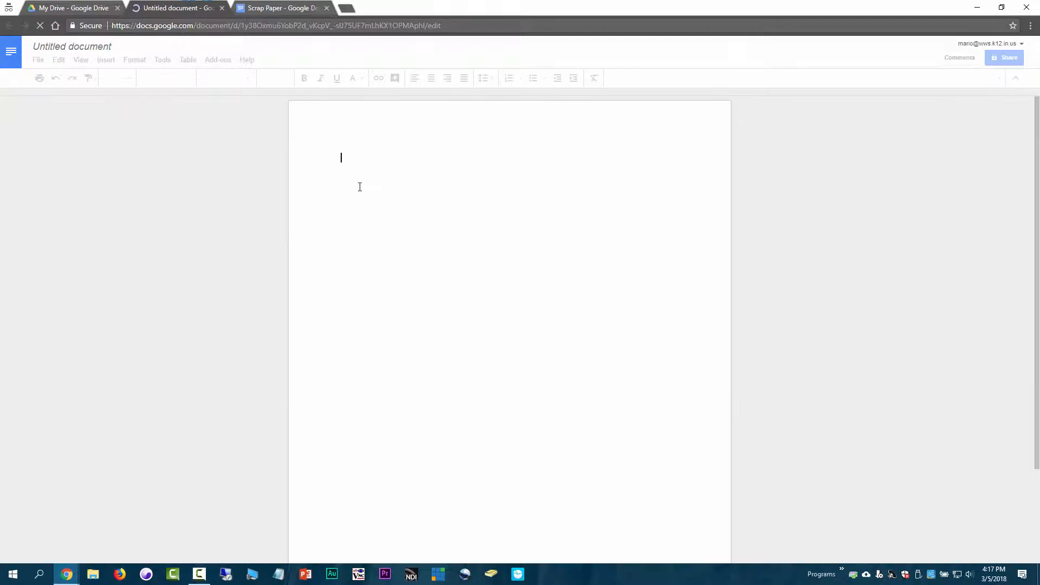
type("asdfasdf")
Create one more blank Google Docs document from My Drive and enter "cvbxchdh" in it
left_click(88, 4)
left_click(48, 86)
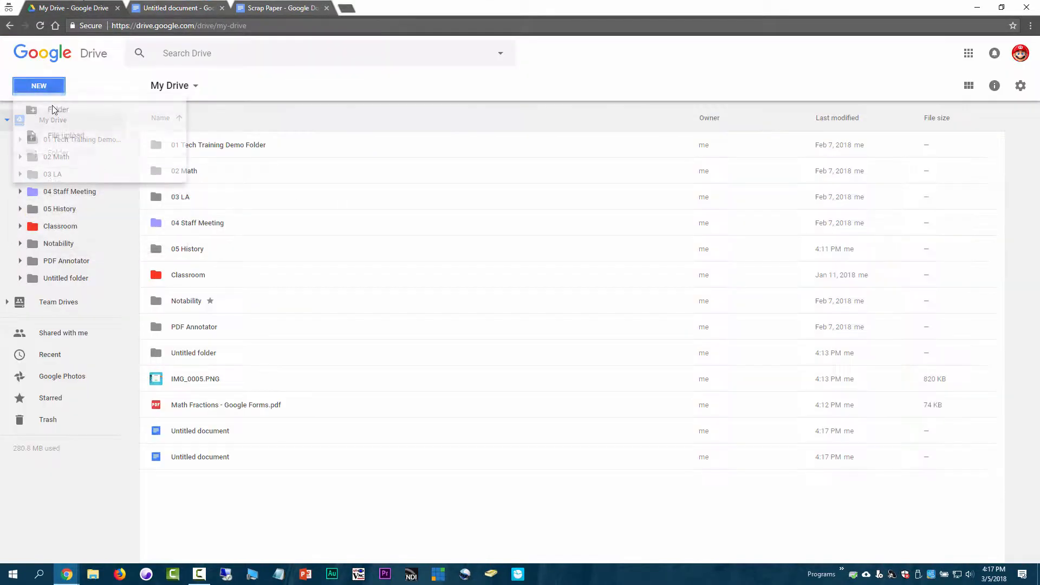
left_click(61, 181)
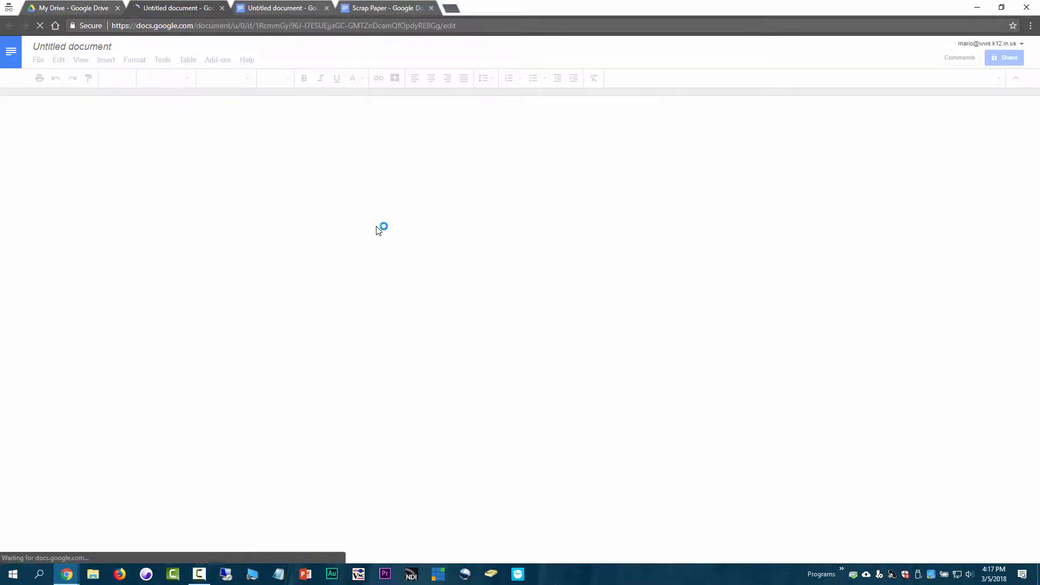
type("cvbxchdh")
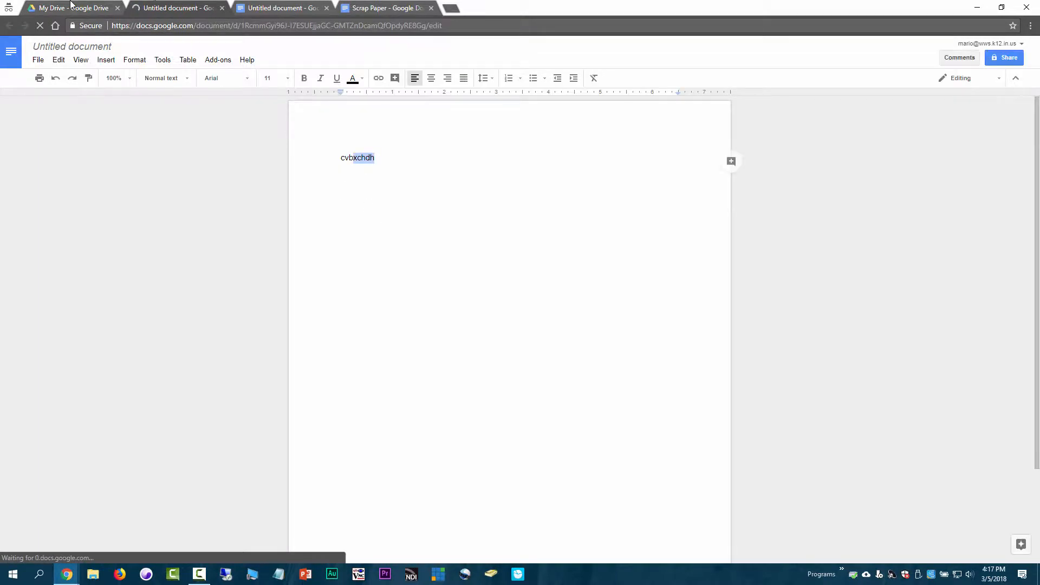
Check the untitled documents listed in My Drive, then enter "asdfasdf" in the Scrap Paper document
left_click(71, 3)
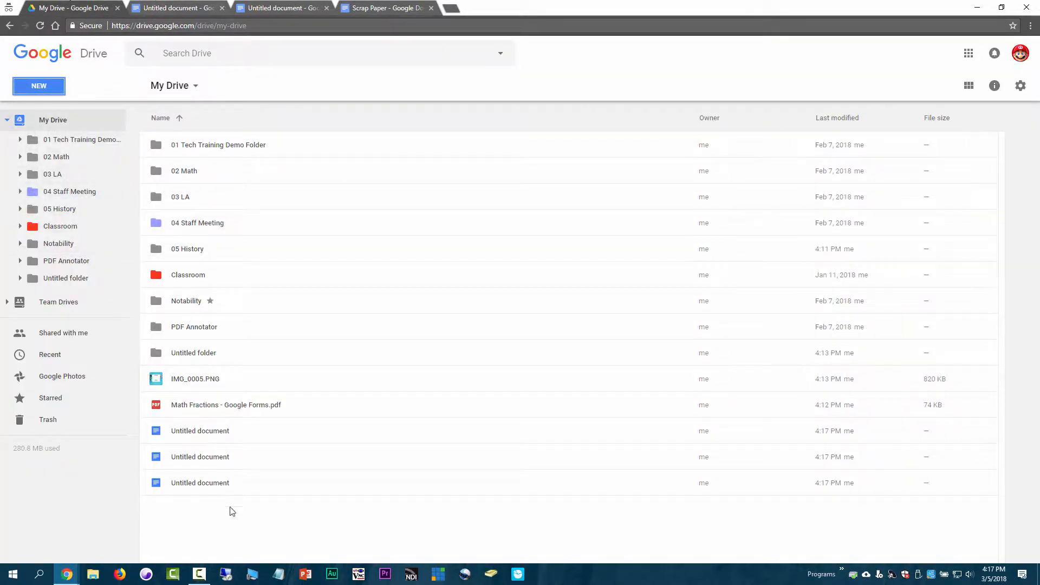
left_click(375, 6)
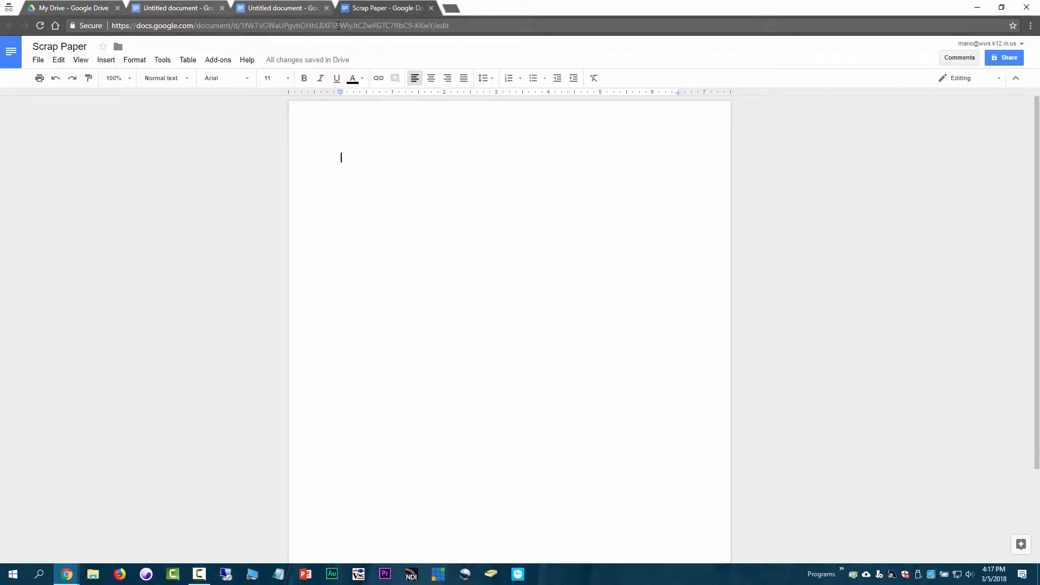
type("asdfasdf")
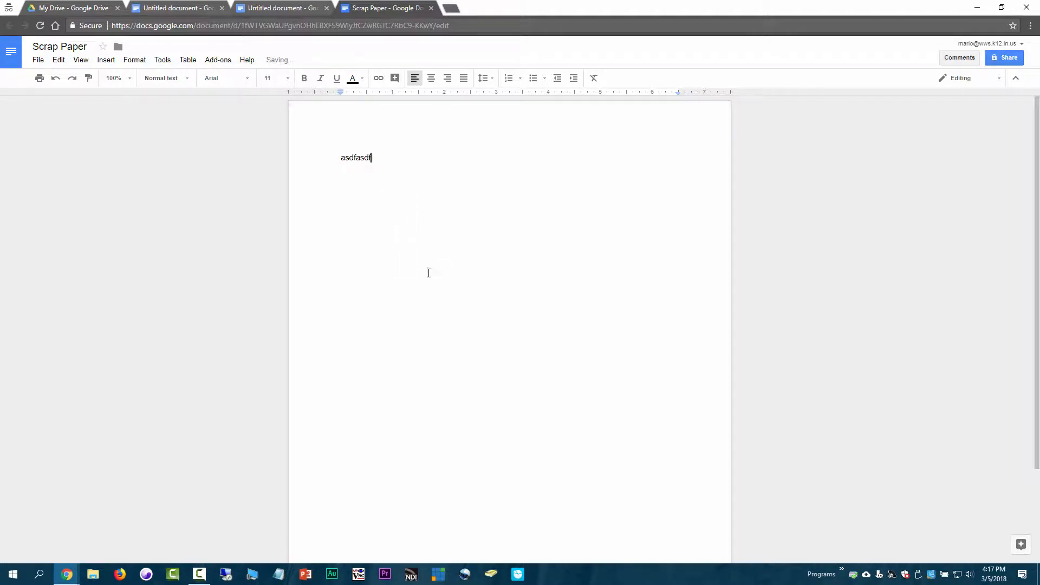
Clear all the text from the Scrap Paper document, leaving the page blank
double_click(403, 495)
left_click(390, 177)
left_click_drag(389, 176, 285, 144)
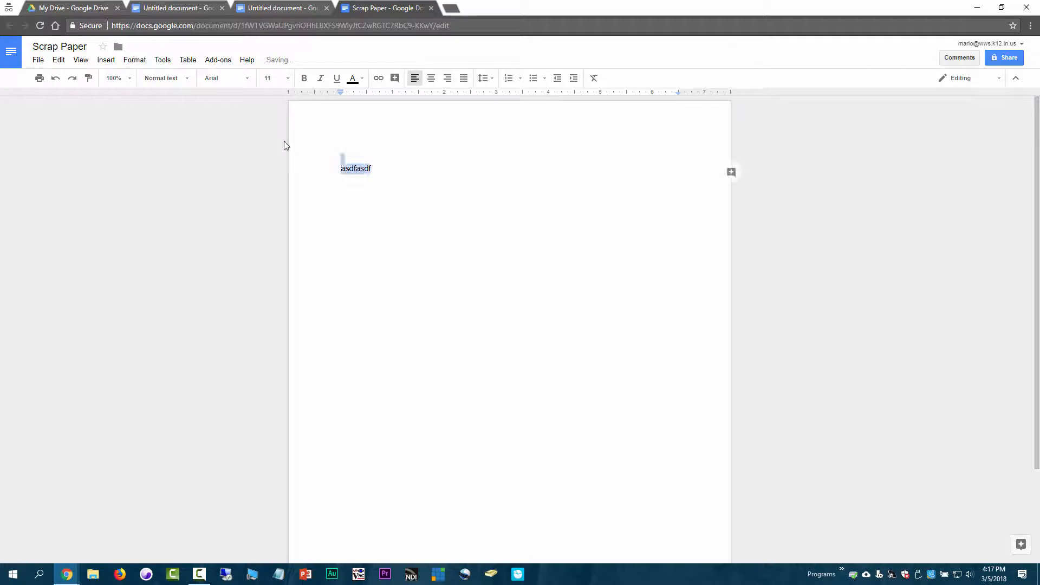
key("BackSpace")
type("as")
left_click_drag(412, 187, 314, 151)
key("BackSpace")
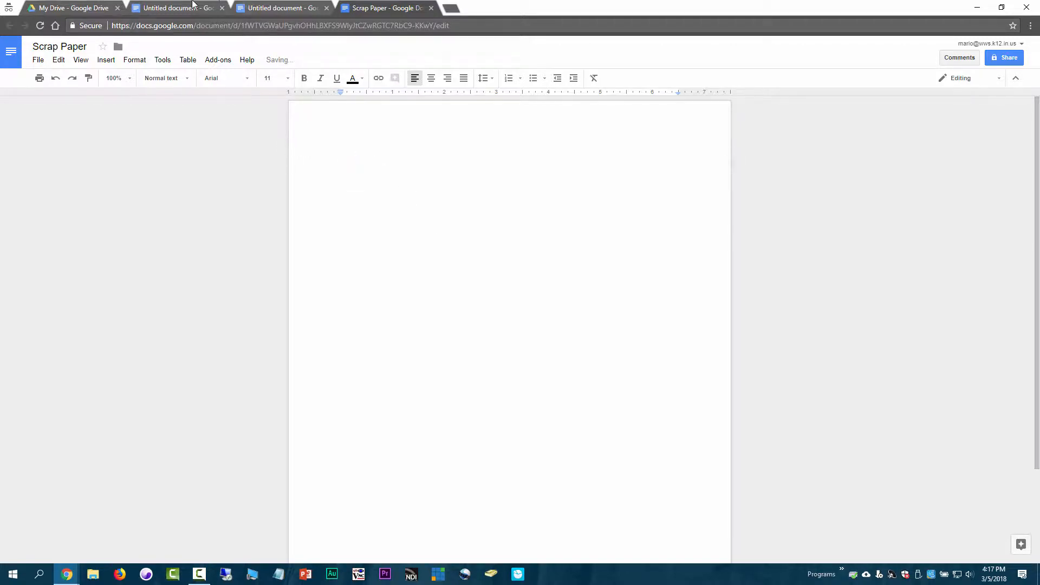
Return to My Drive and create a new blank Google Forms form there
left_click(101, 6)
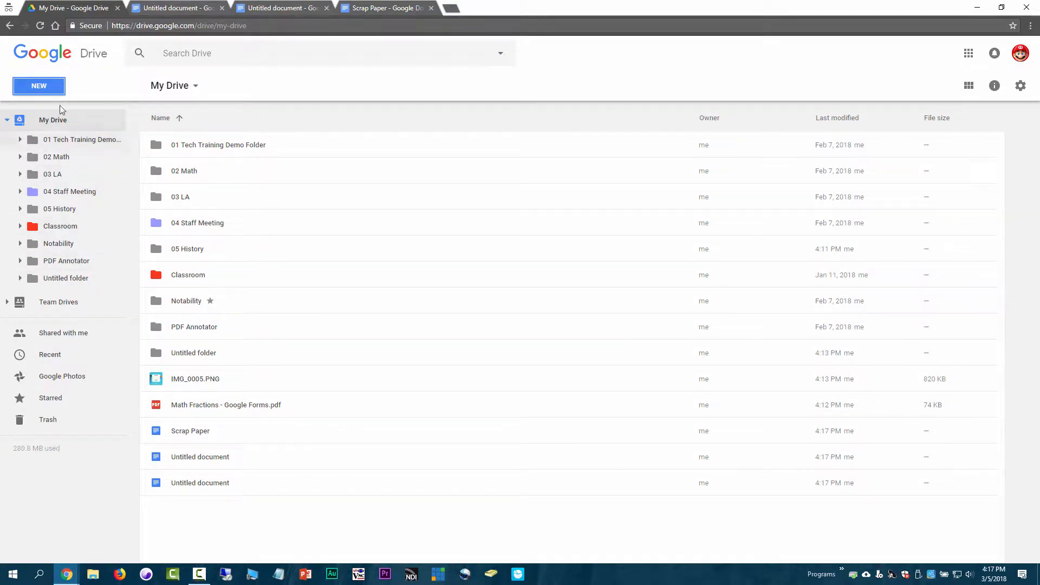
left_click(39, 88)
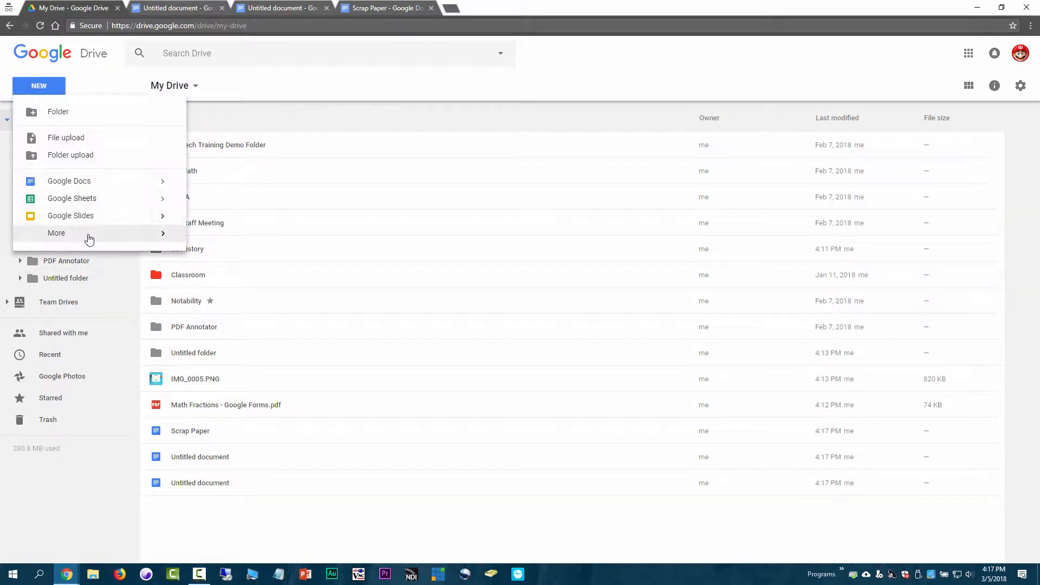
mouse_move(85, 235)
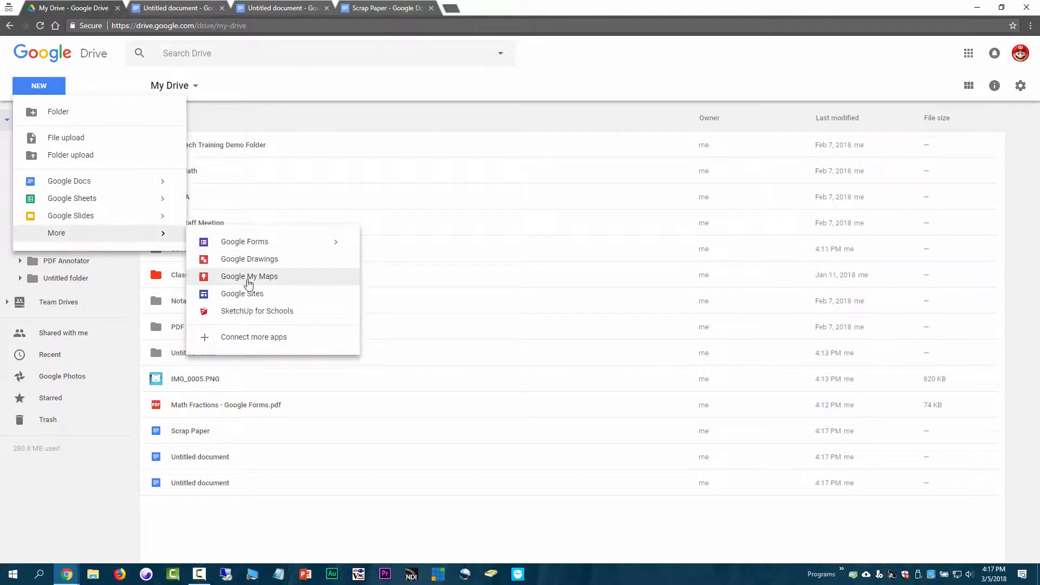
left_click(253, 245)
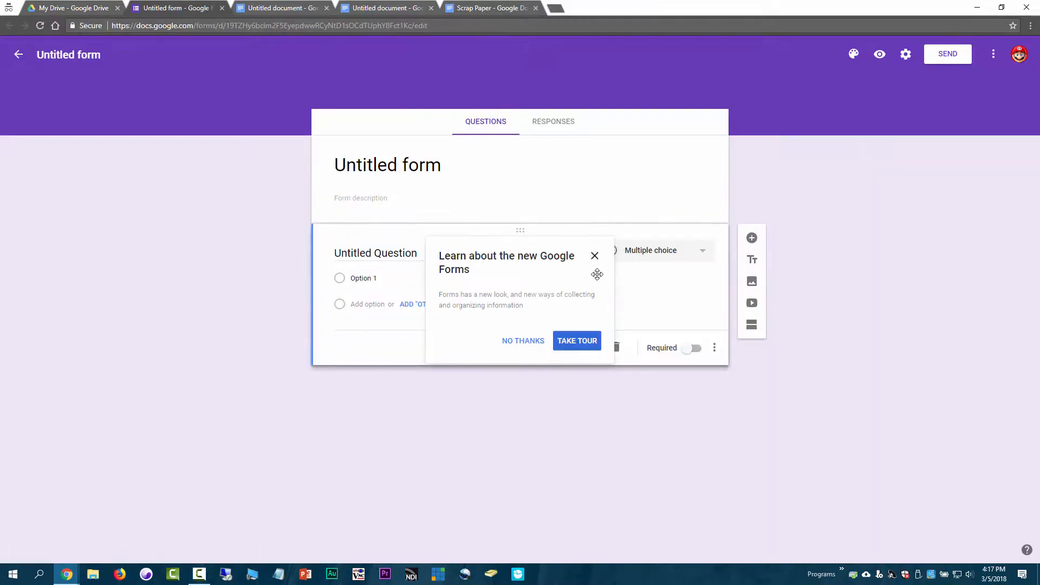
Return to My Drive and create a new Google Drawings file there
left_click(74, 12)
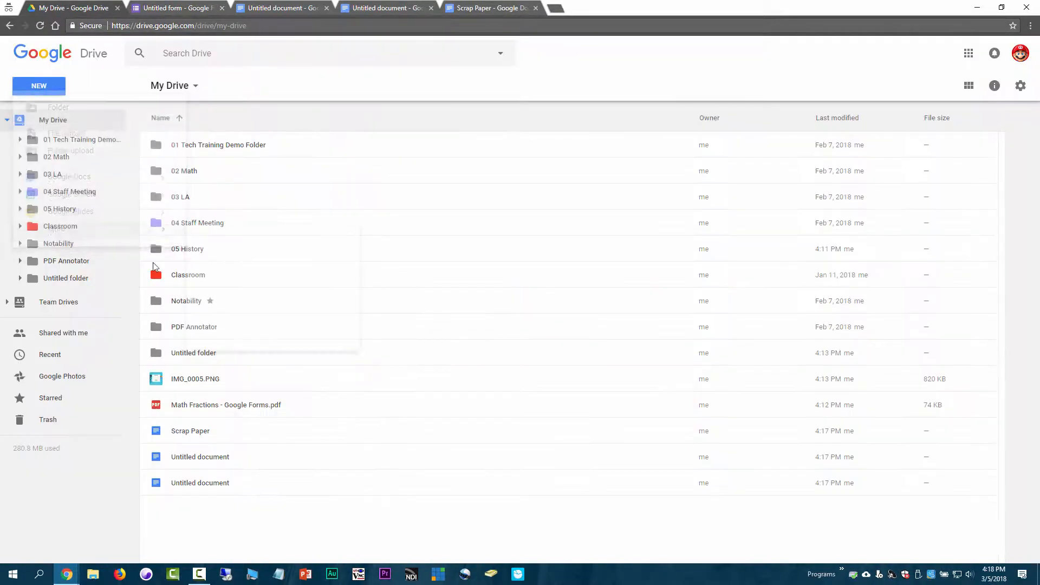
left_click(54, 87)
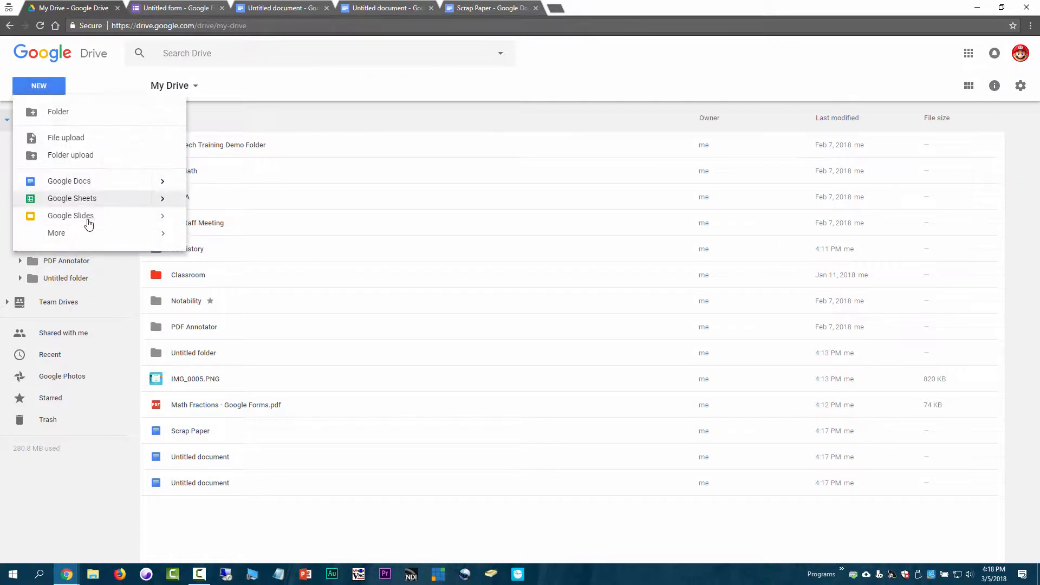
mouse_move(84, 234)
left_click(264, 260)
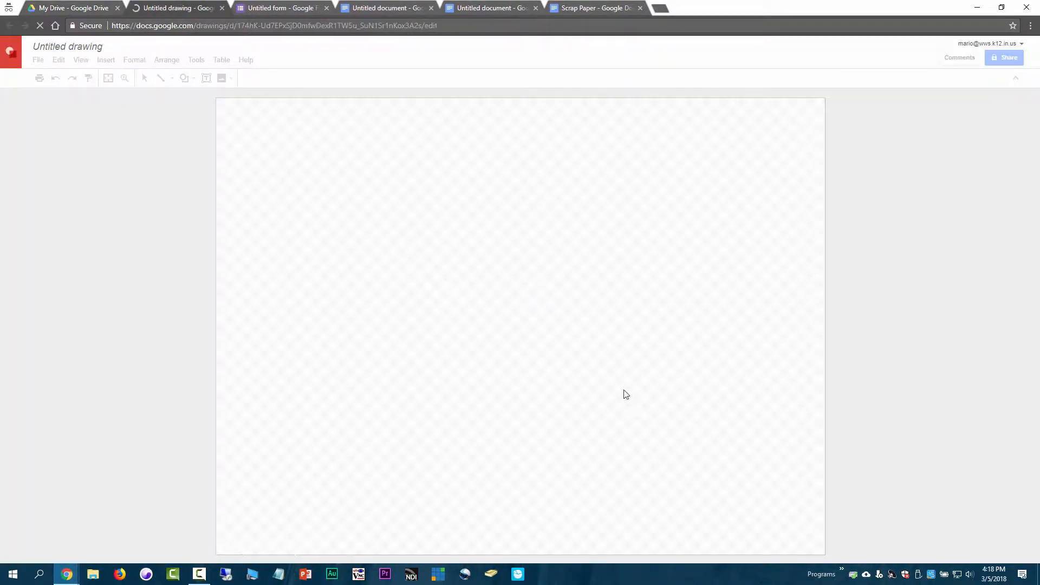
Search the web for "soccer ball" images to insert into the untitled drawing
left_click(105, 60)
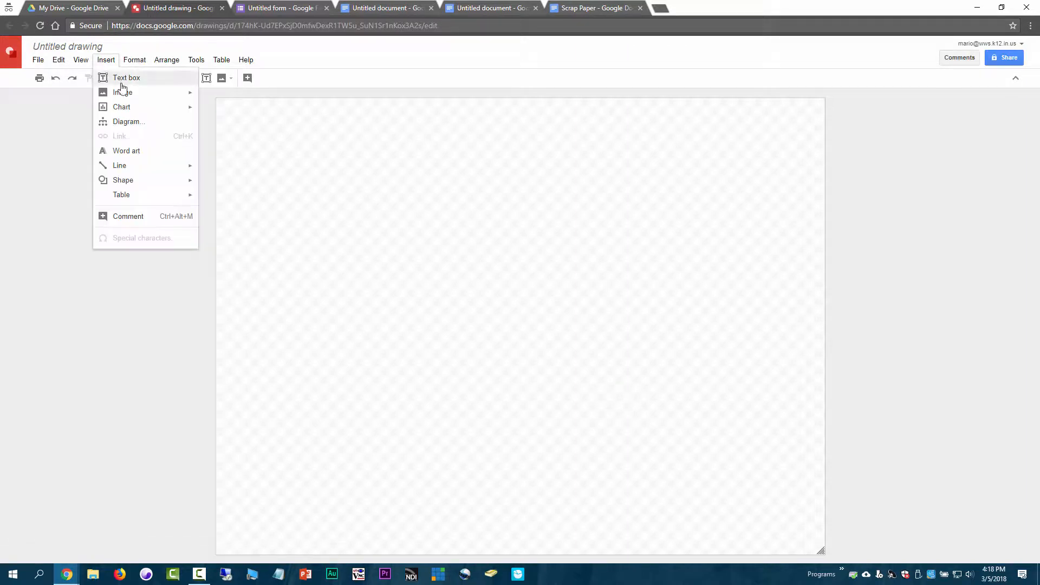
mouse_move(124, 95)
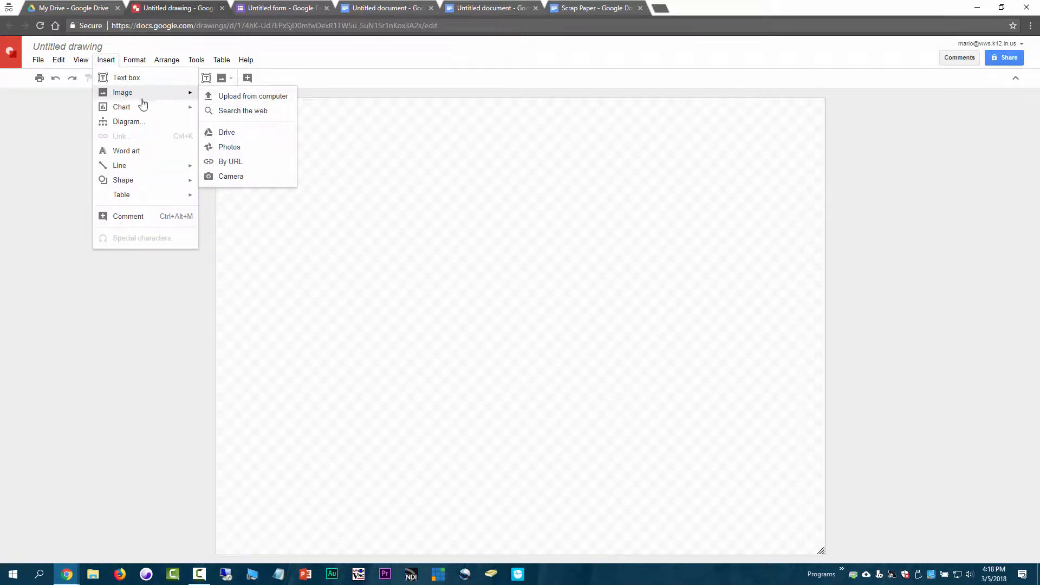
left_click(250, 114)
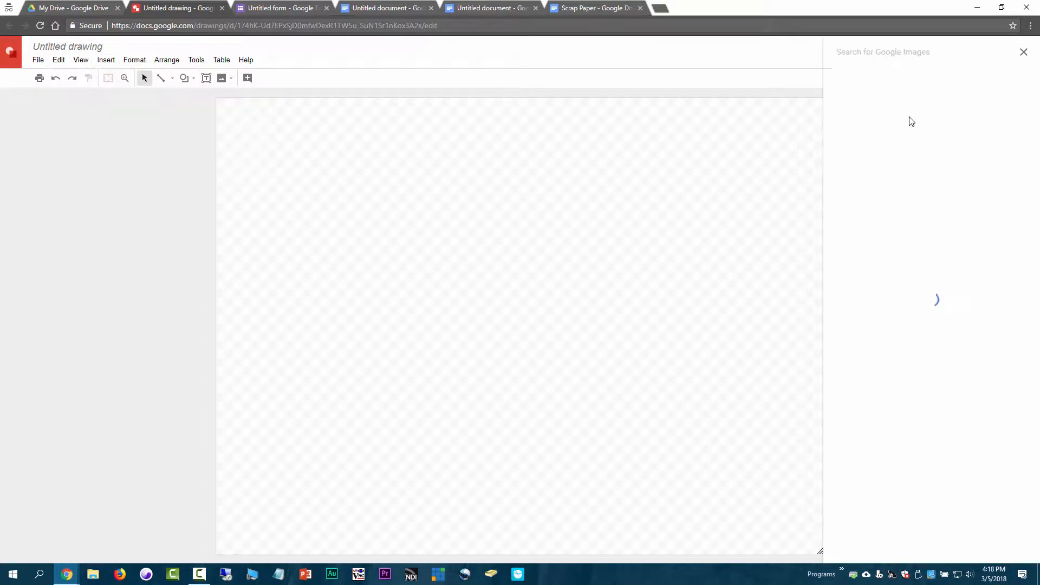
type("soccer b")
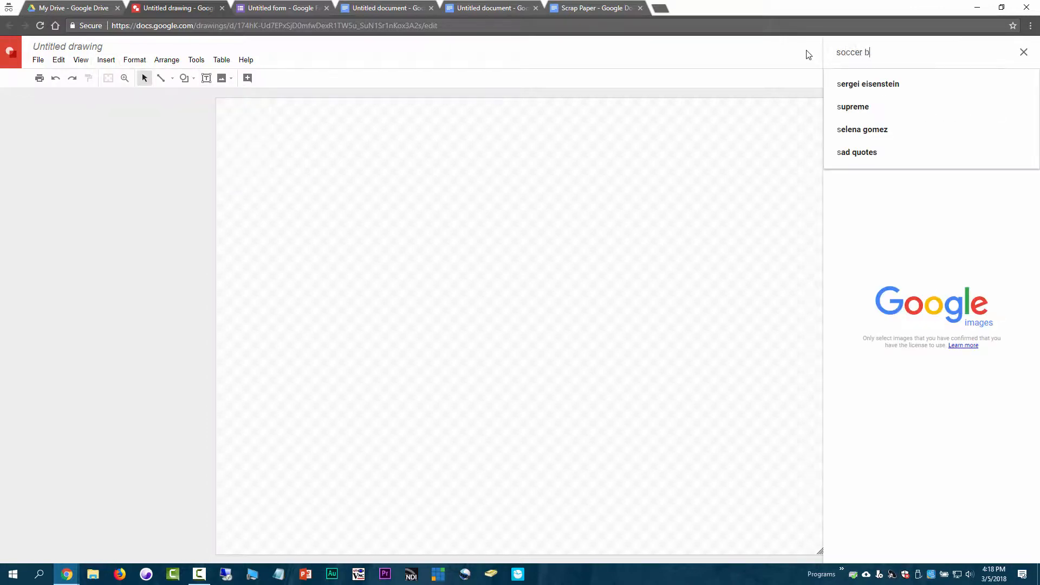
type("all")
key("Return")
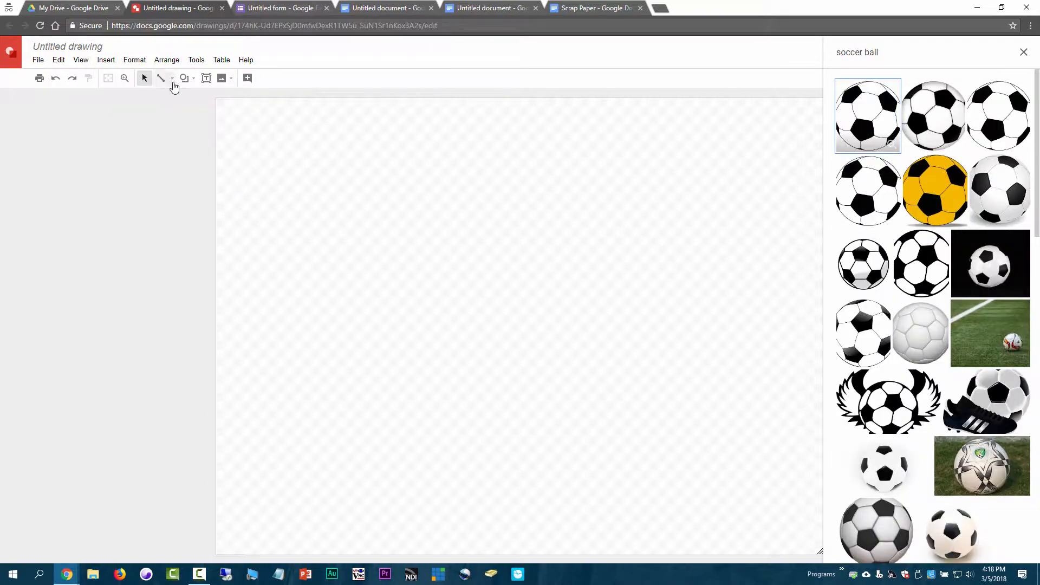
Draw two diagonal lines in the upper part of the drawing canvas
left_click(161, 77)
left_click_drag(240, 128, 360, 279)
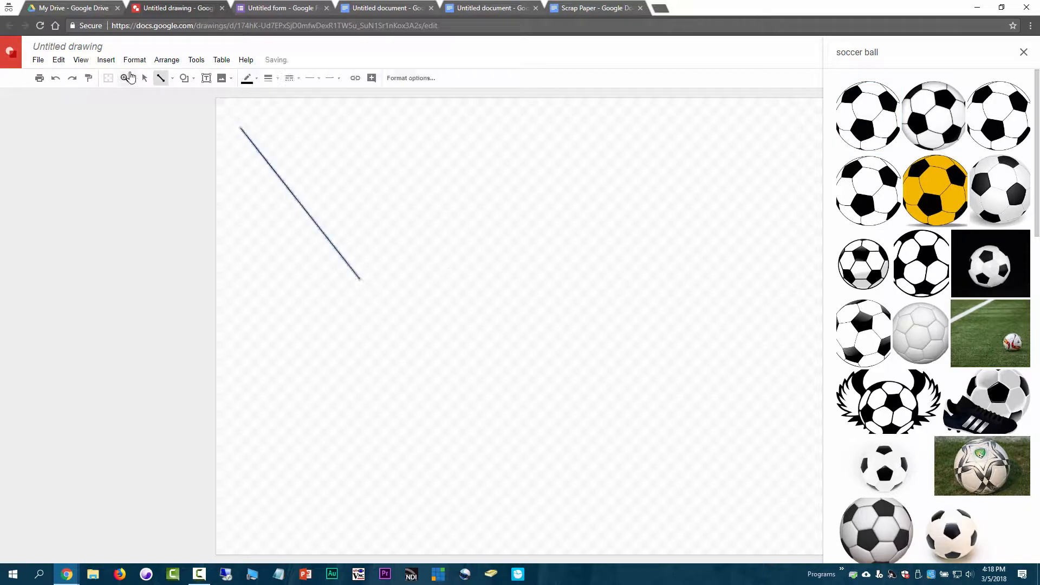
left_click(183, 78)
mouse_move(333, 135)
left_mouse_down()
mouse_move(469, 179)
mouse_move(534, 220)
left_mouse_up()
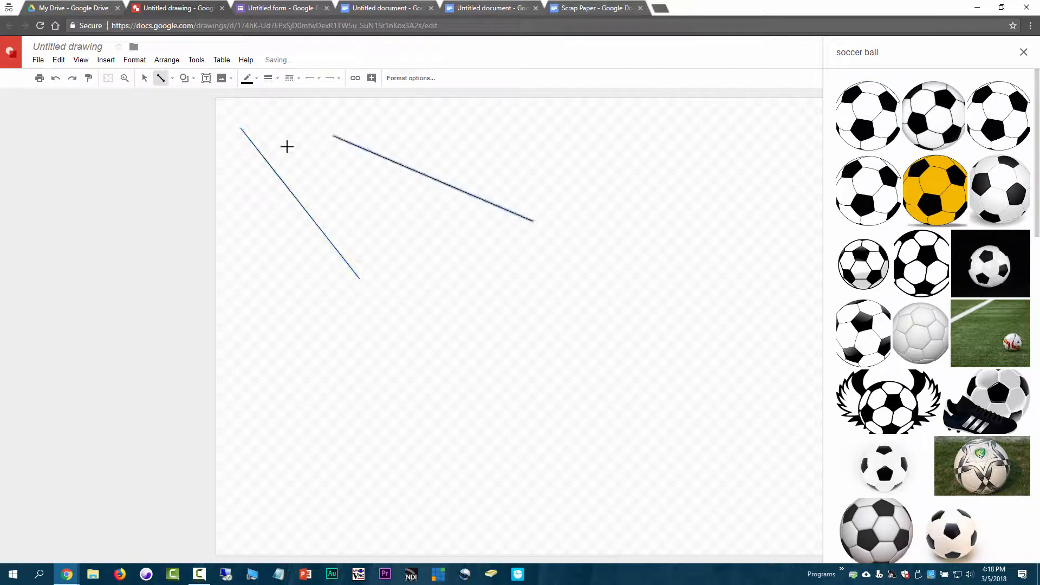
Draw a rectangle beside the two lines and insert a soccer ball image from the search results below the shapes
left_click(183, 78)
mouse_move(227, 96)
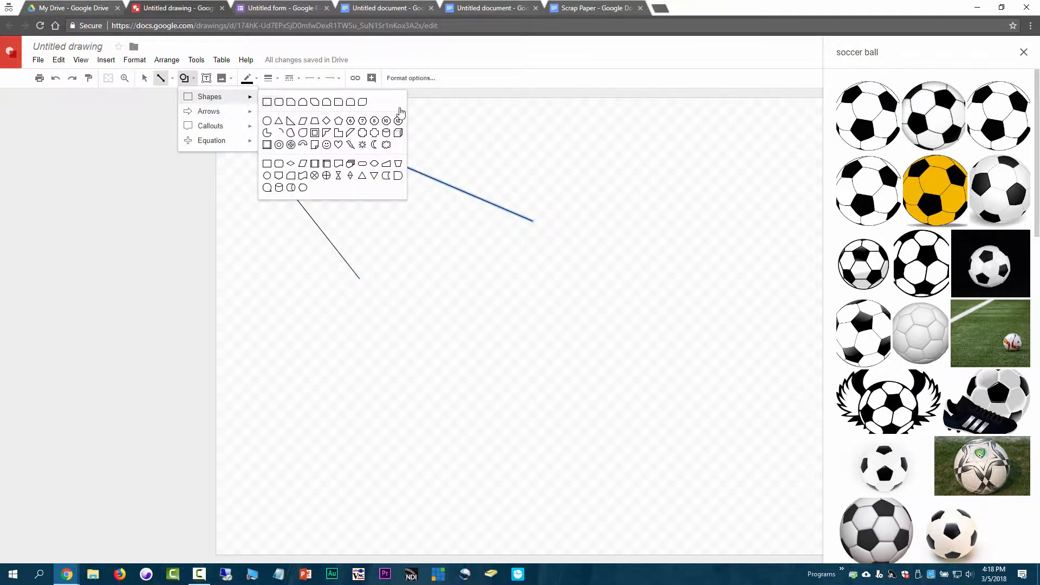
left_click(269, 103)
left_click_drag(573, 140, 723, 238)
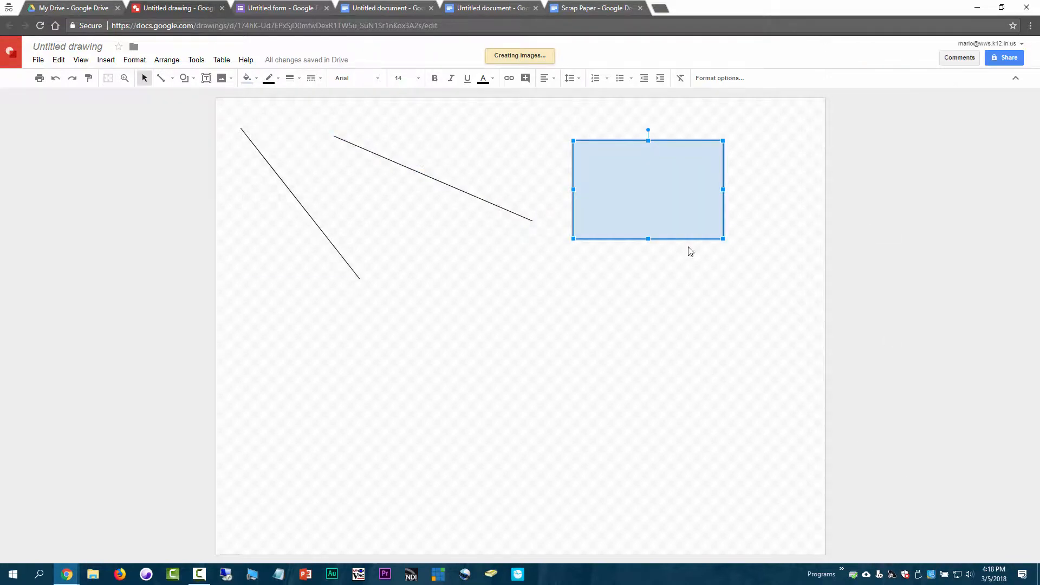
left_click(601, 319)
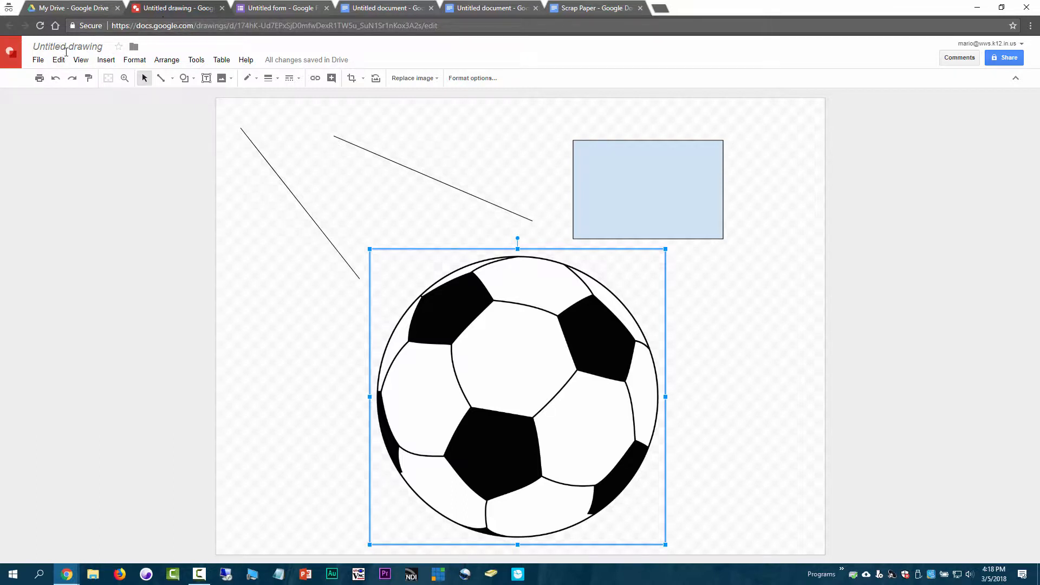
Rename the drawing as "Soccerball" and return to My Drive to check its entry in the file list
left_click(96, 53)
type("S")
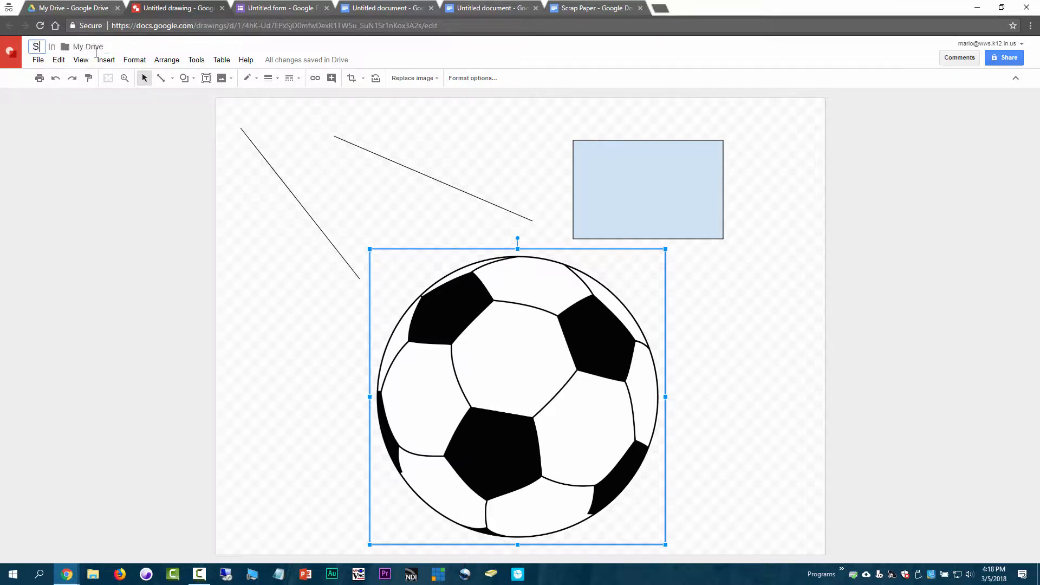
type("a")
key("BackSpace")
type("occerball")
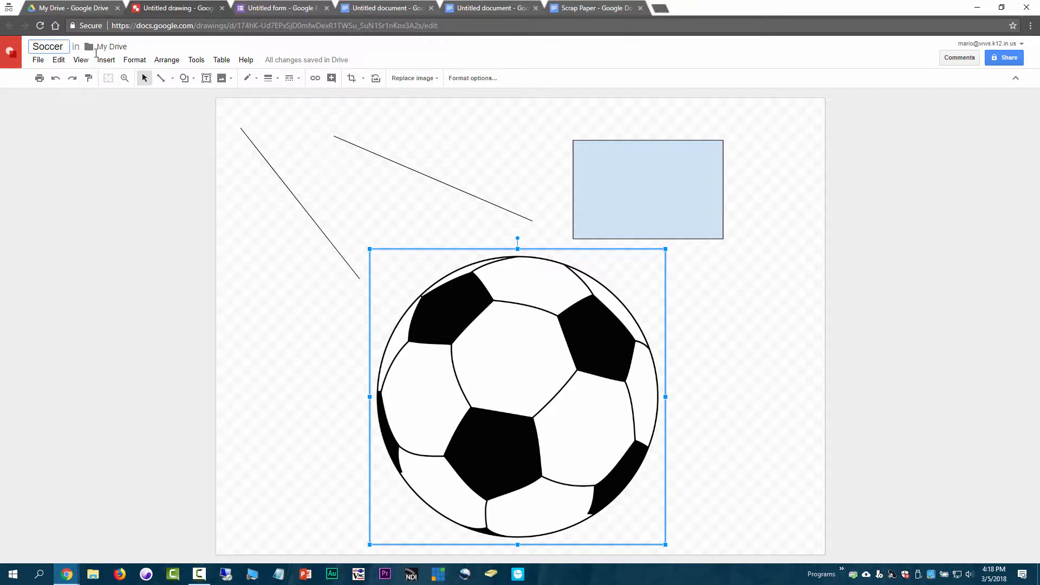
key("Return")
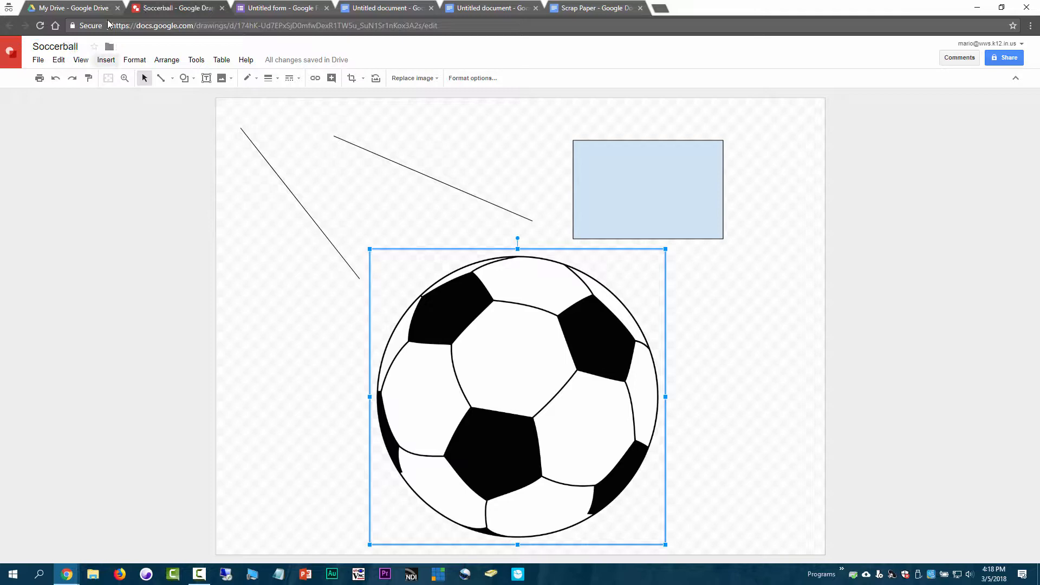
left_click(76, 8)
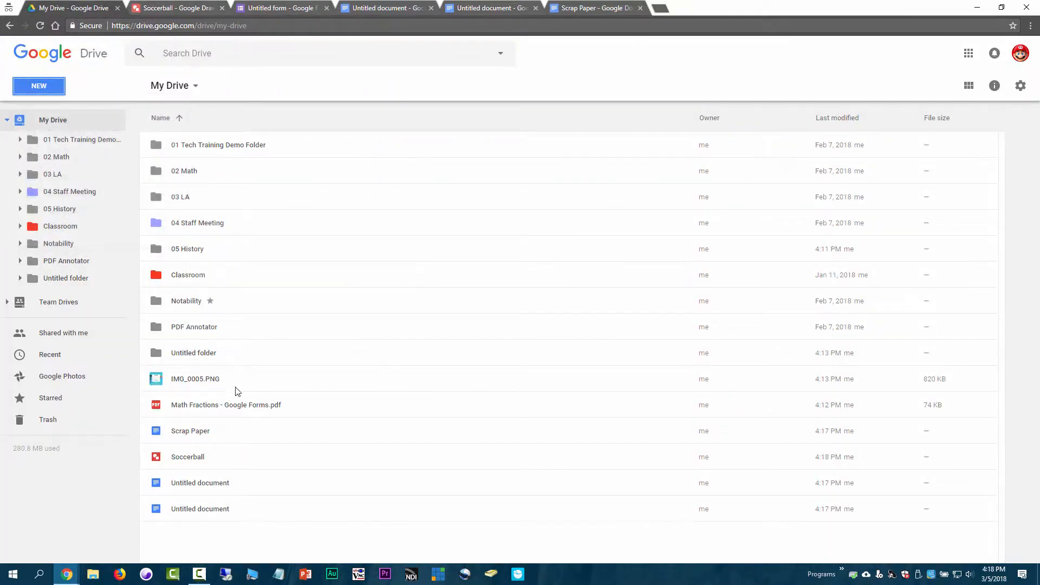
left_click(198, 461)
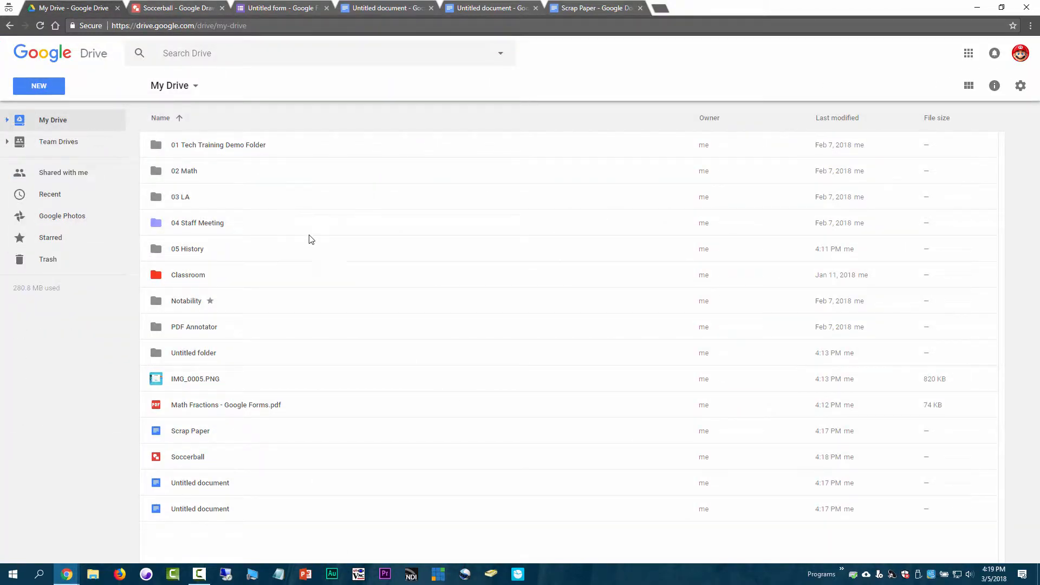
Open the 05 History folder, create a blank Google Slides presentation in it and return to the folder's file list
double_click(225, 252)
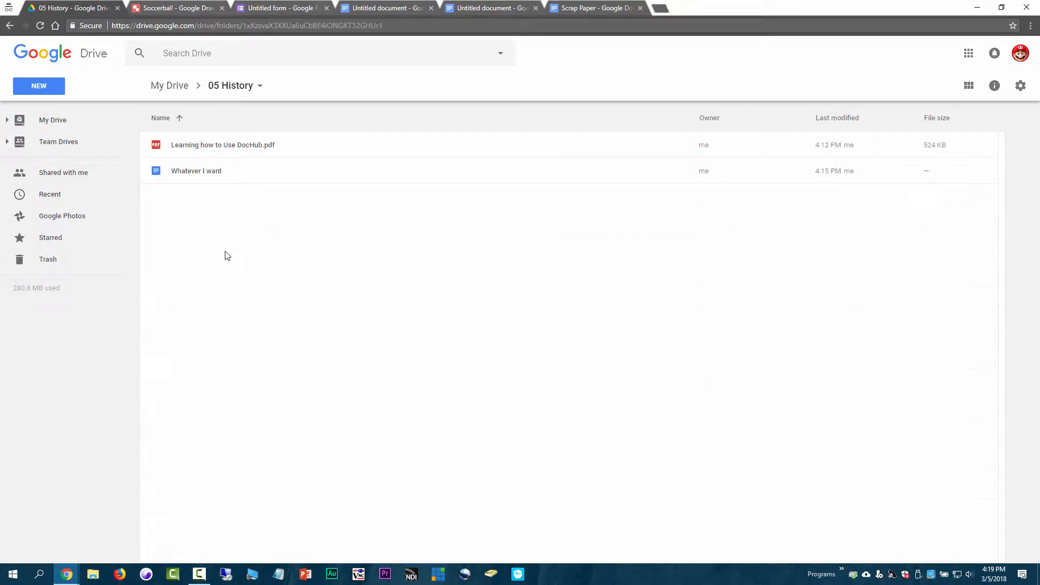
left_click(39, 86)
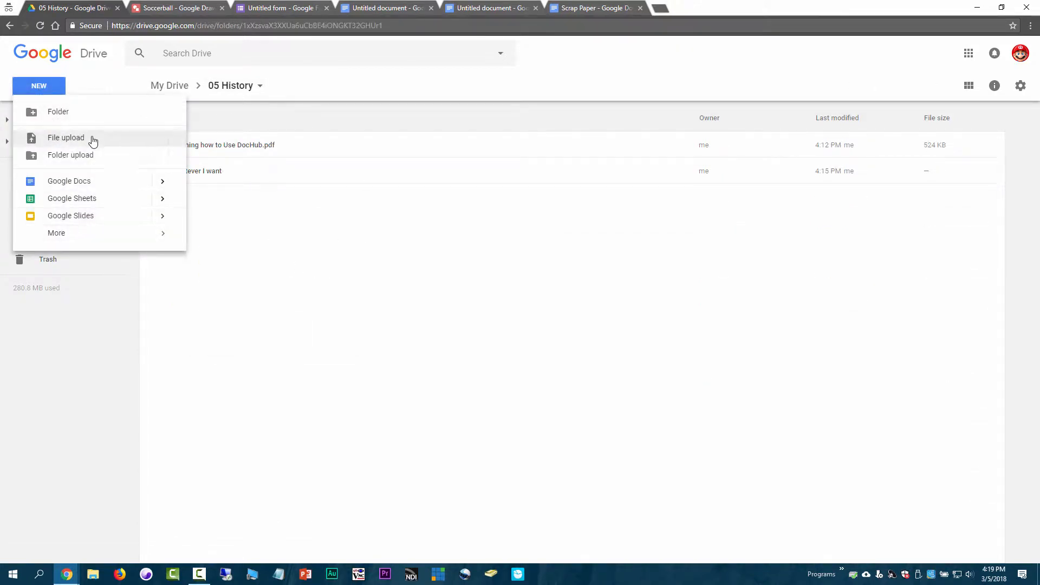
left_click(71, 217)
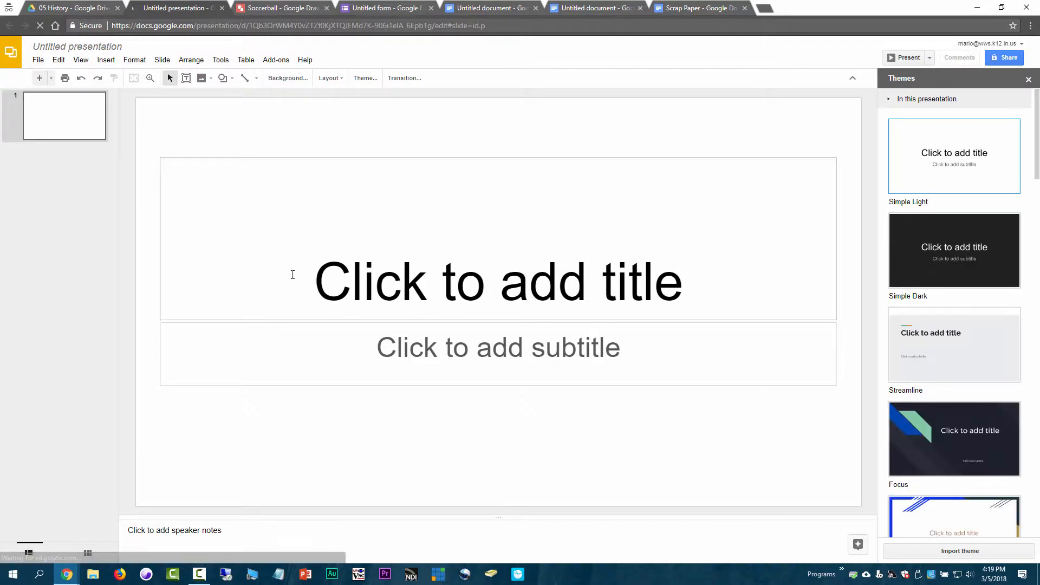
left_click(56, 11)
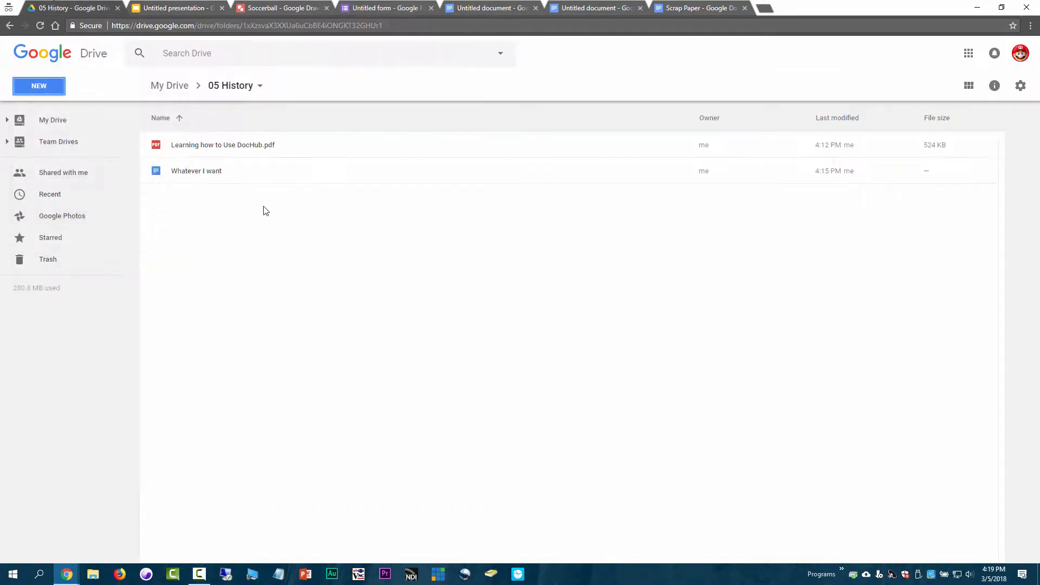
Apply the Focus theme to the untitled presentation and enter "Text" as the first slide's title
left_click(162, 7)
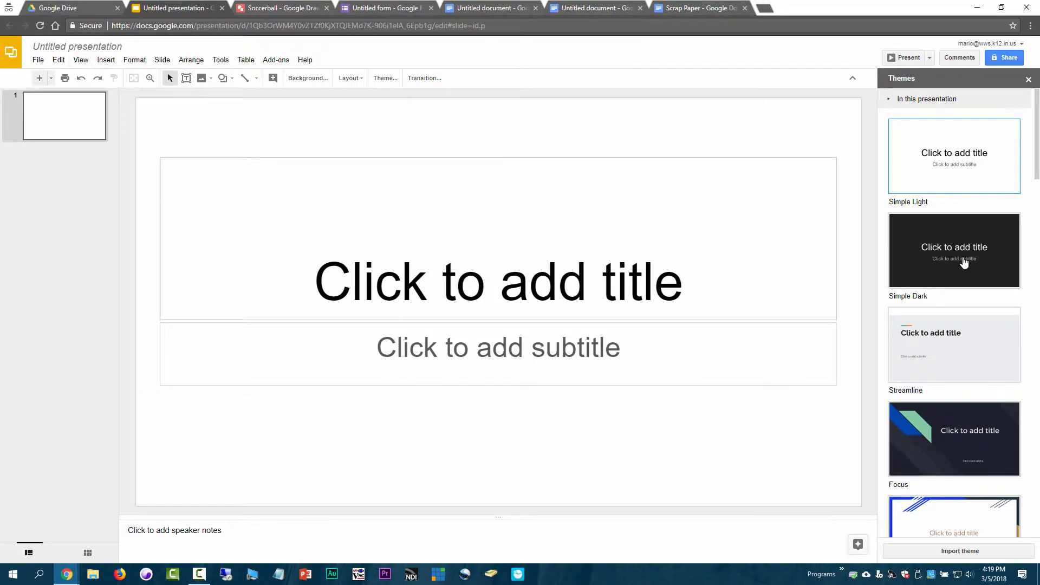
left_click(950, 430)
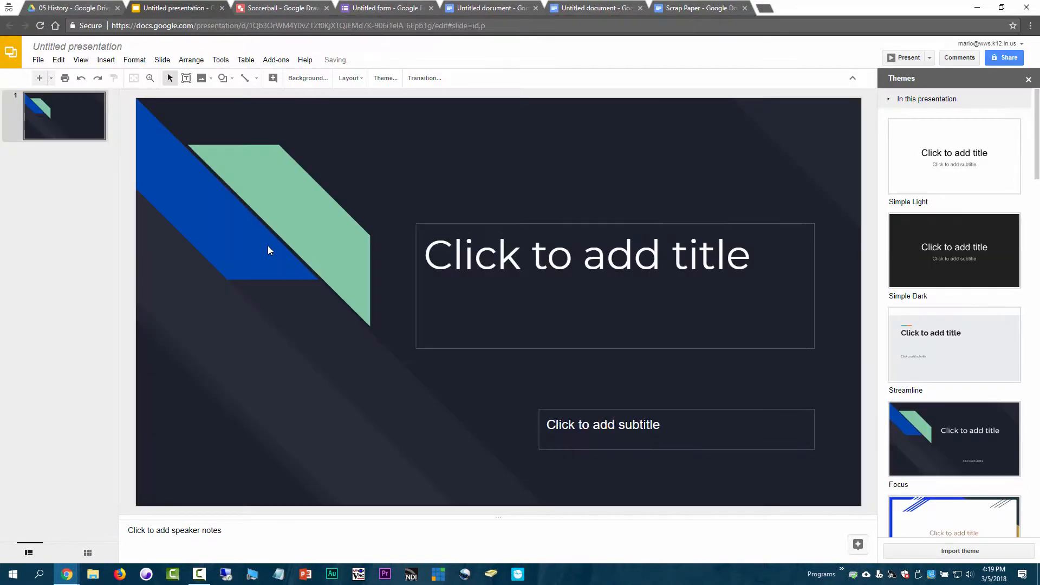
left_click(544, 244)
type("Text")
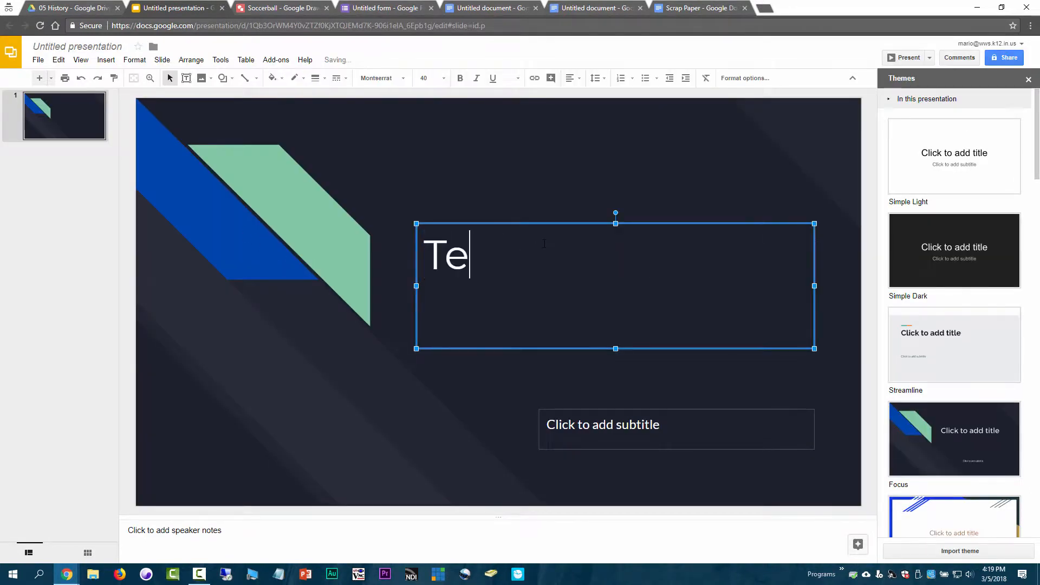
Rename the untitled presentation in 05 History as "Text" and refresh the folder's file list
left_click(108, 5)
left_click(210, 167)
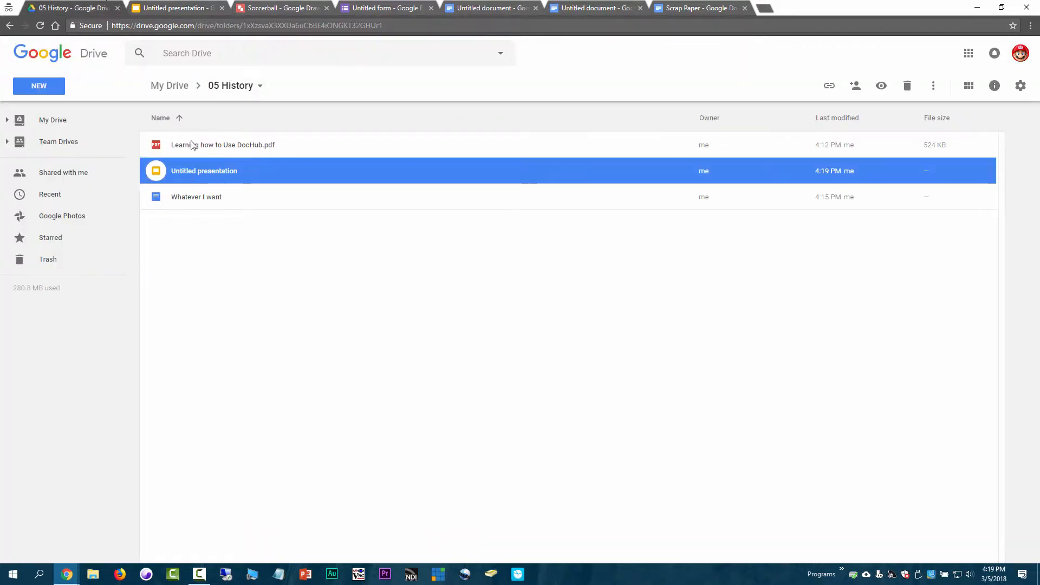
left_click(173, 7)
left_click(106, 46)
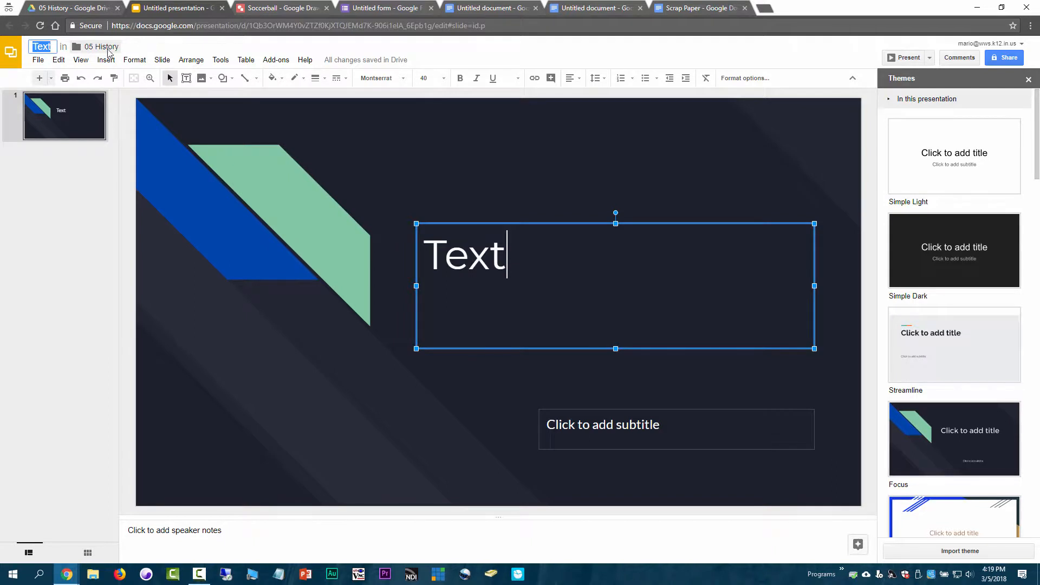
left_click(108, 49)
left_click(263, 319)
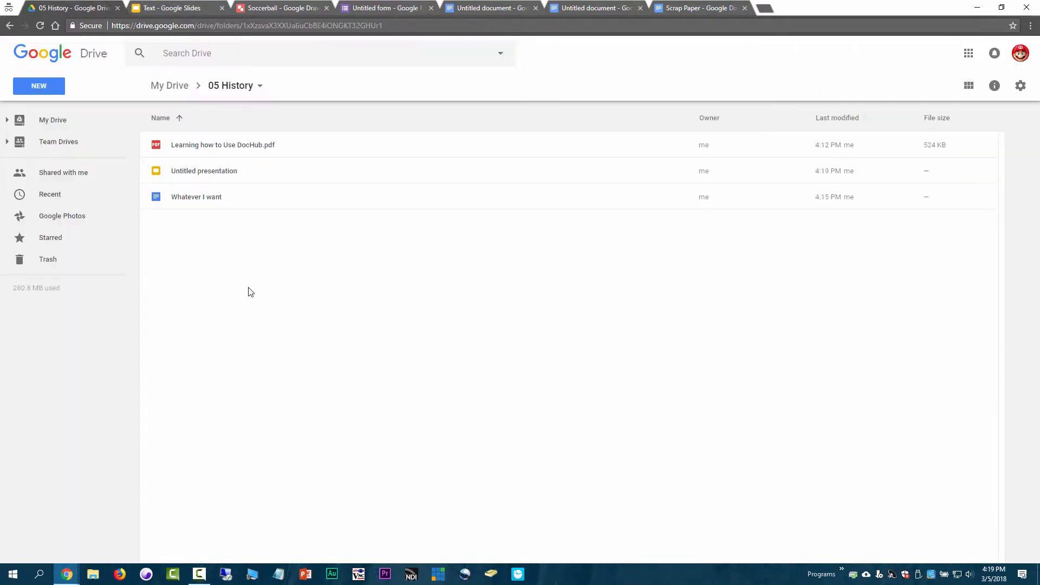
left_click(42, 26)
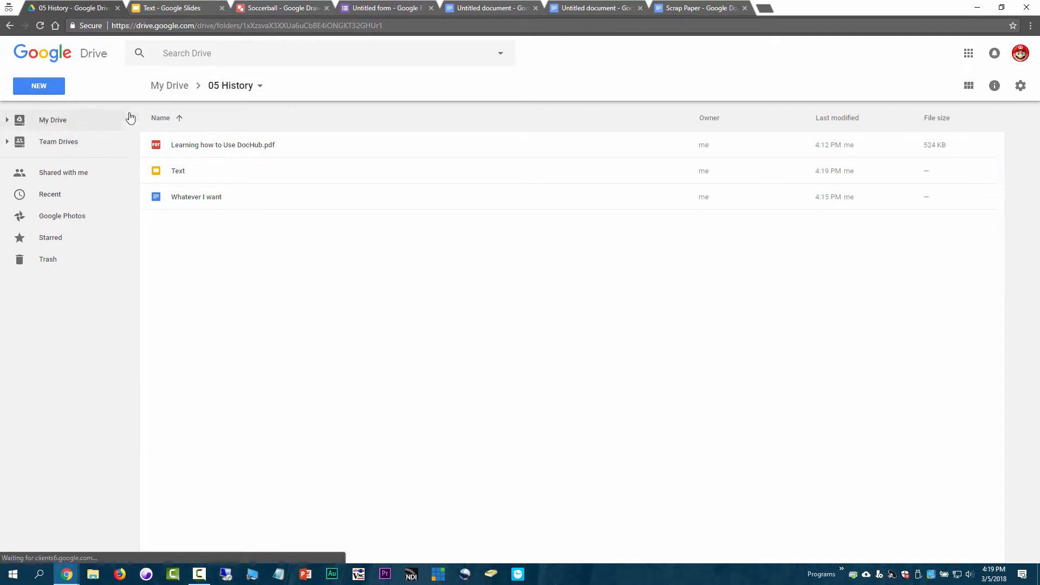
left_click(40, 86)
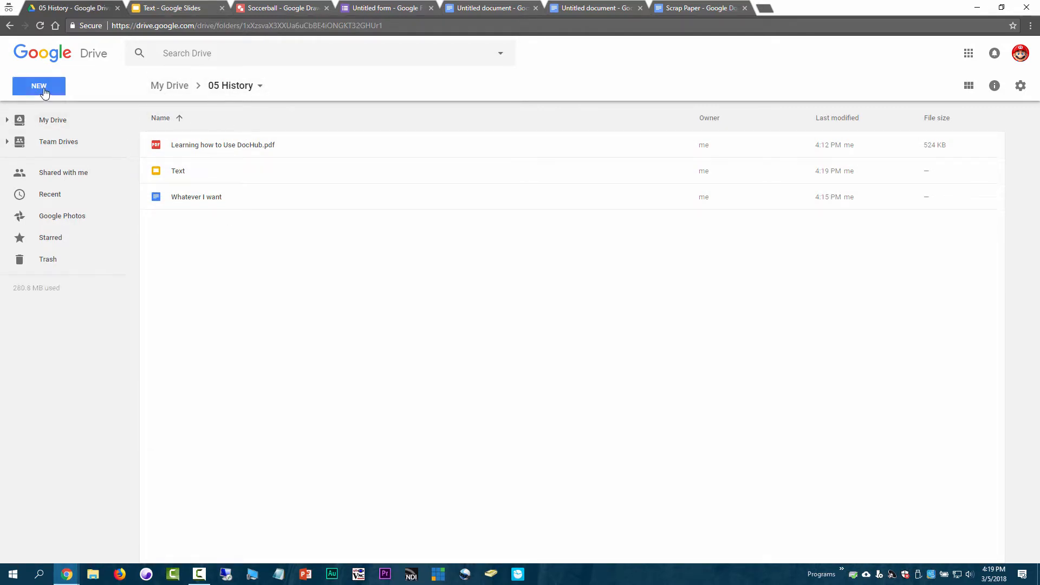
left_click(357, 284)
Return to My Drive and remove the Soccerball drawing from the file list
left_click(53, 121)
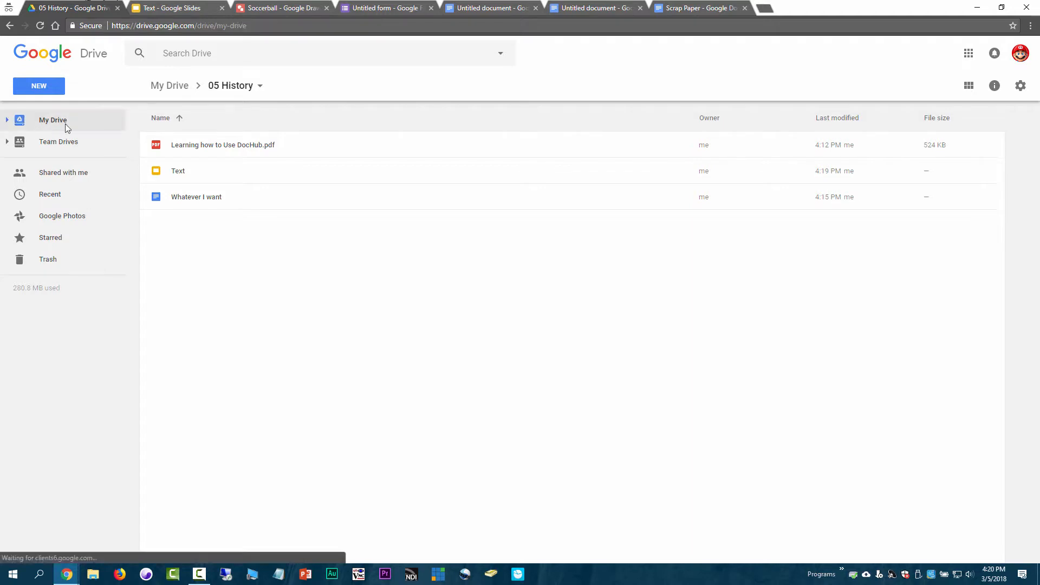
left_click(209, 460)
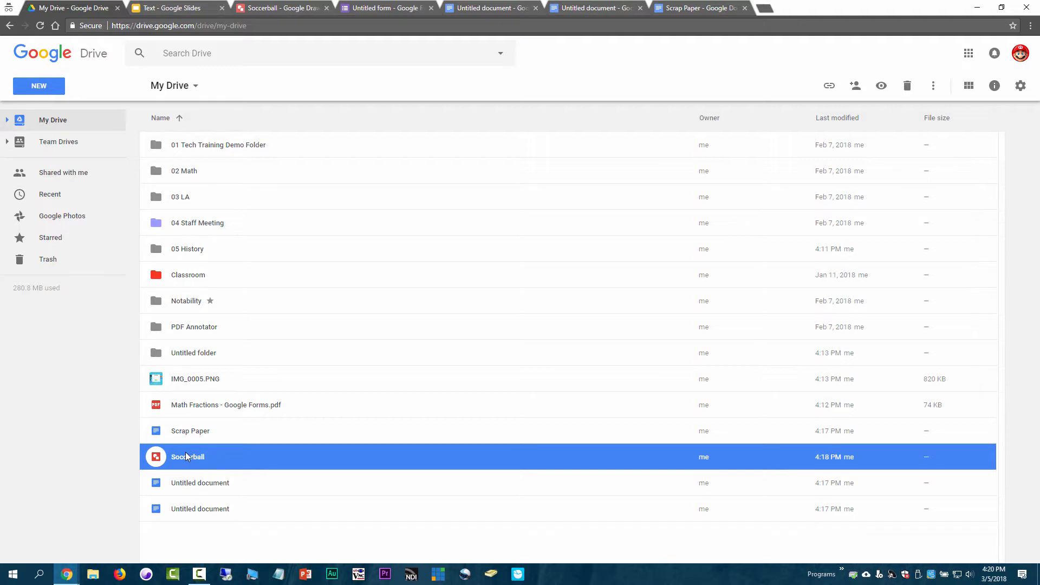
right_click(186, 456)
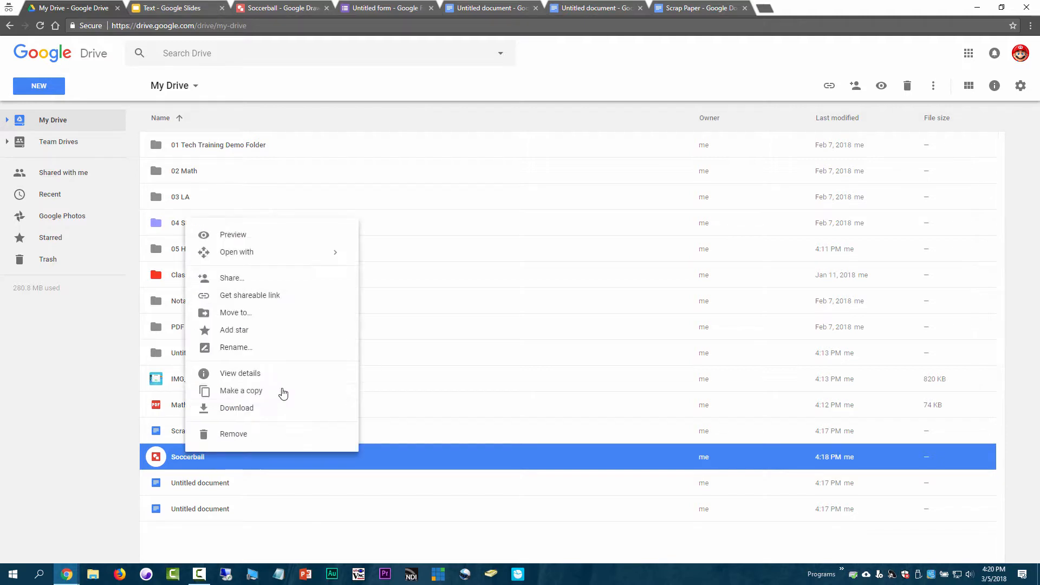
left_click(256, 435)
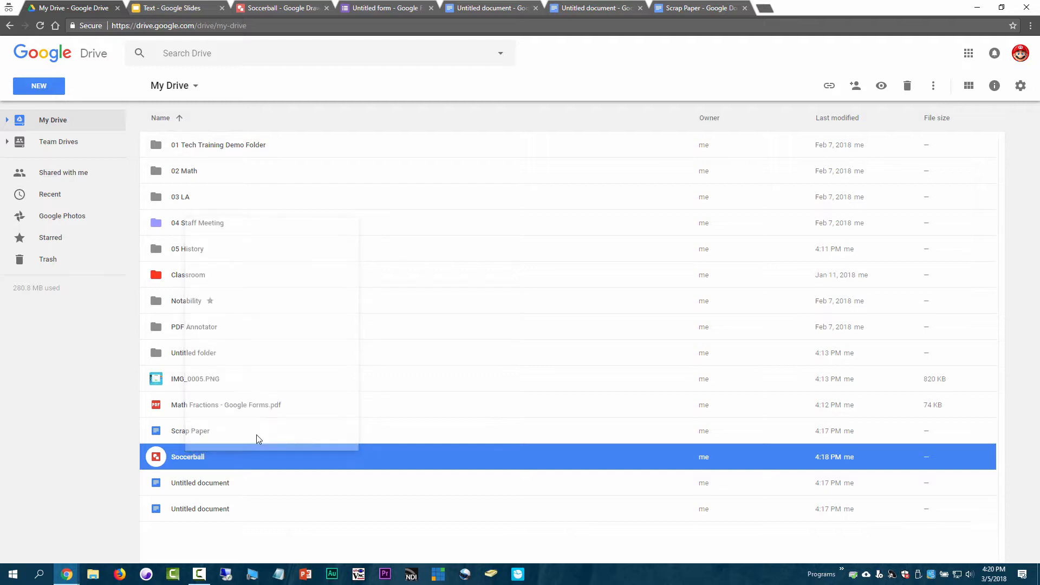
Open the Trash and examine the options offered for the deleted Soccerball drawing without applying any
left_click(65, 260)
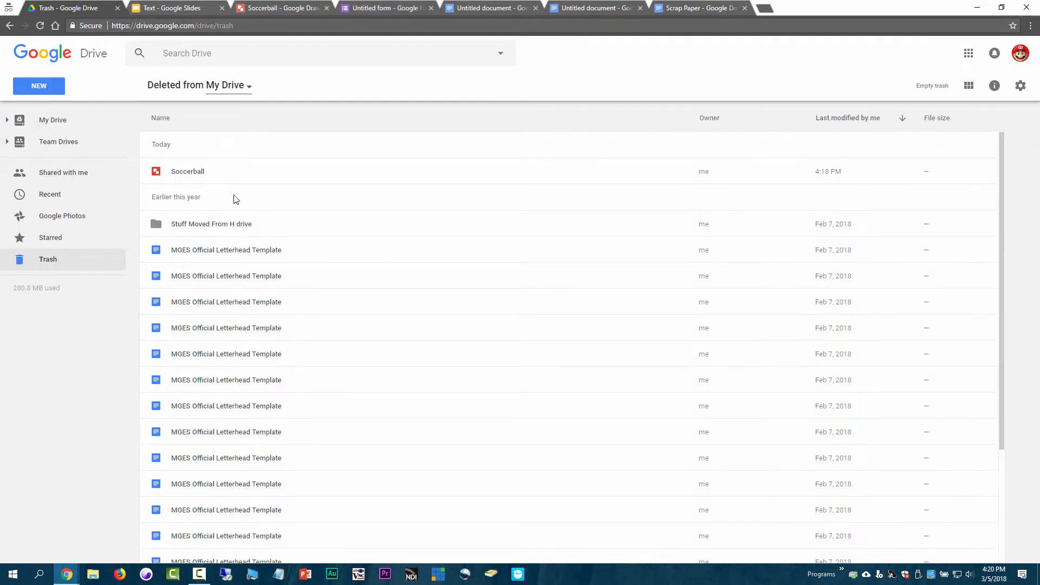
left_click(198, 169)
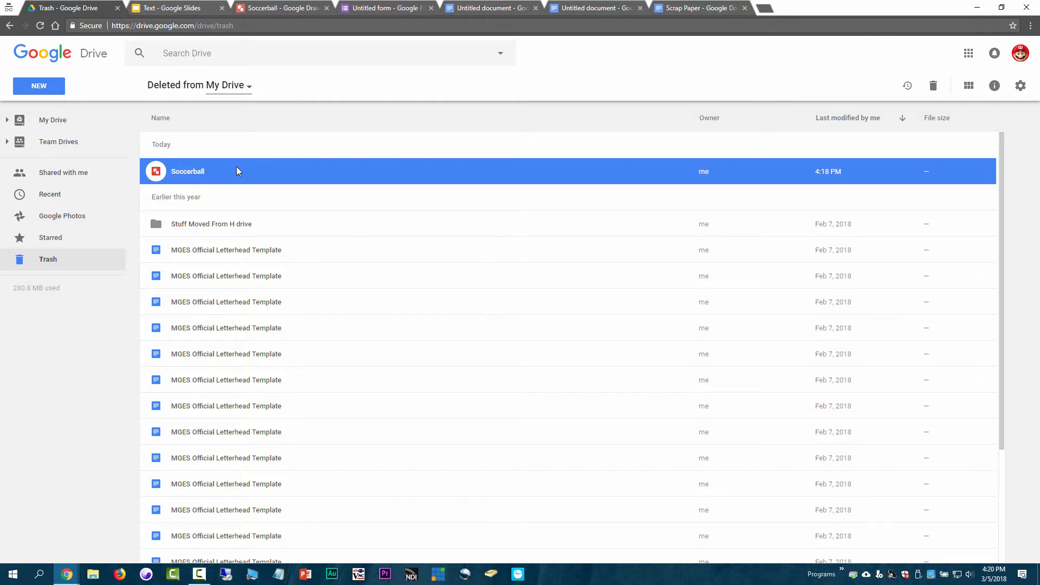
right_click(205, 174)
left_click(81, 362)
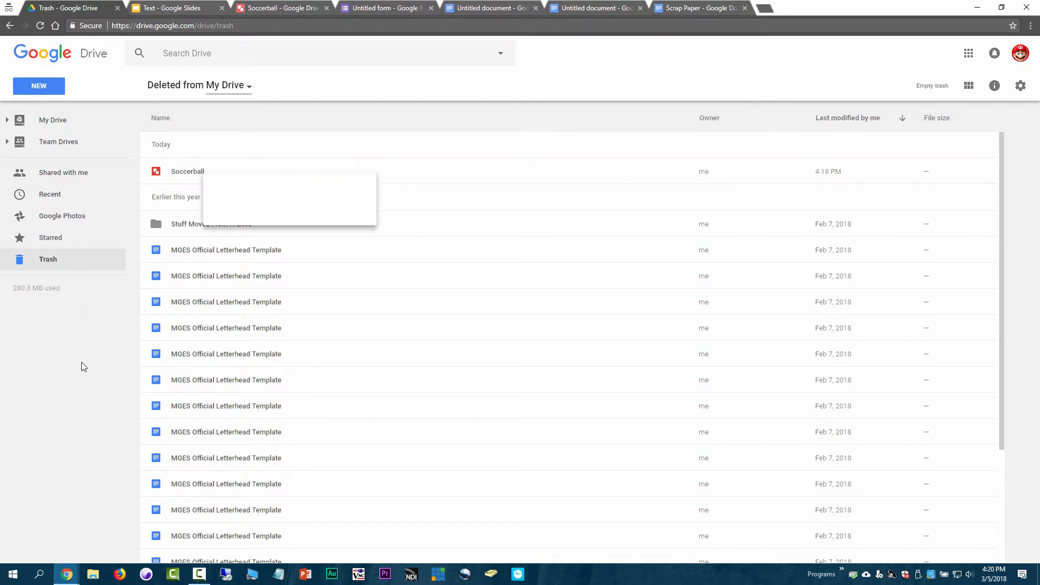
Remove both untitled documents from My Drive together and return to the My Drive file list
left_click(46, 120)
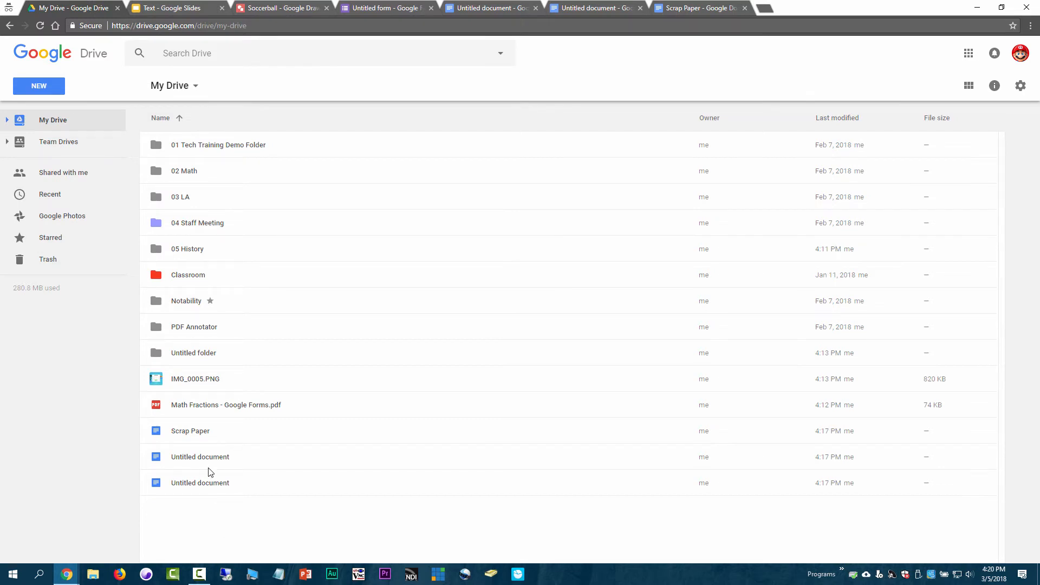
left_click_drag(239, 520, 191, 461)
right_click(190, 461)
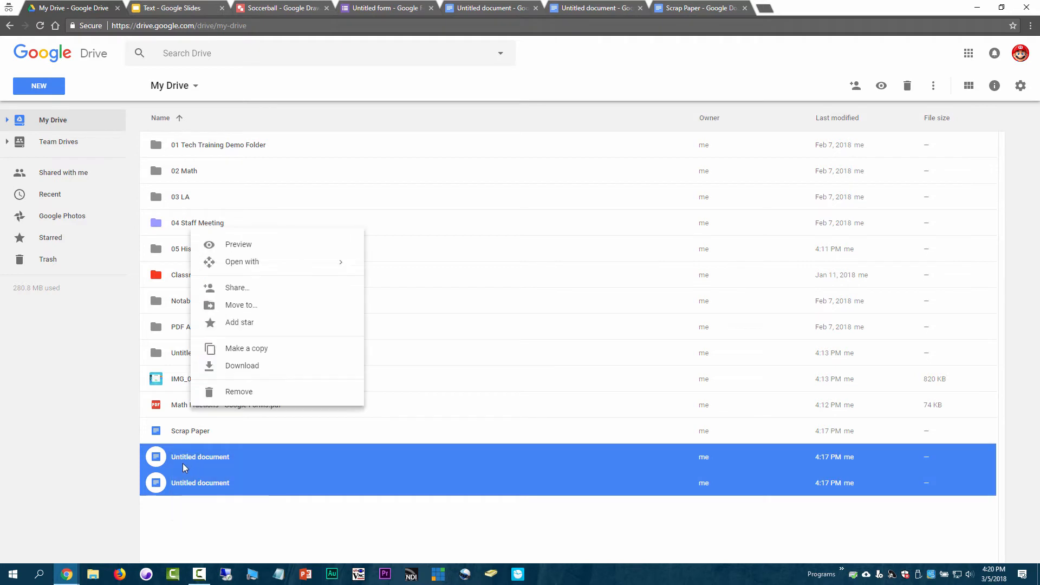
left_click(258, 399)
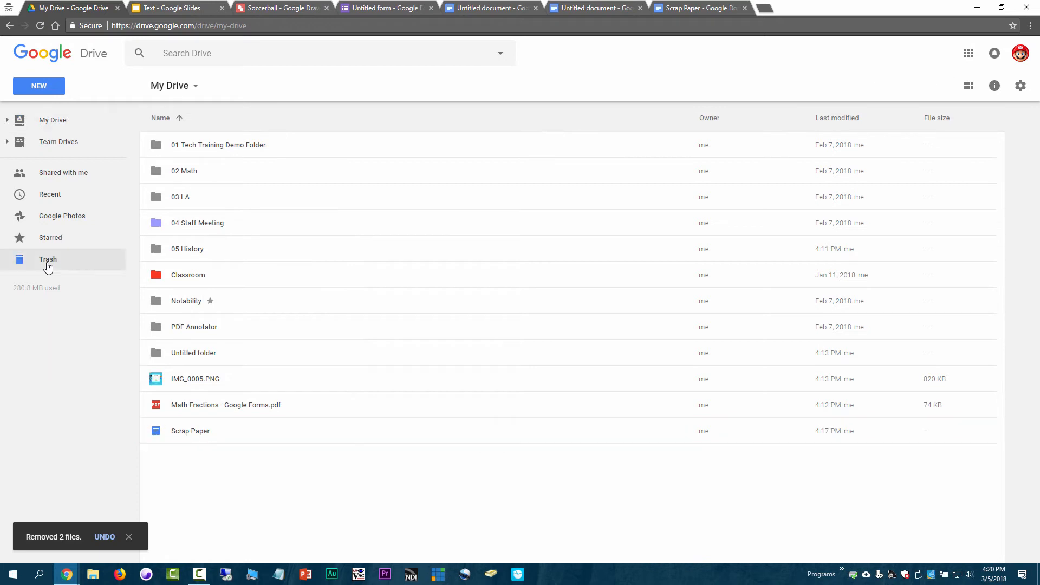
left_click(54, 121)
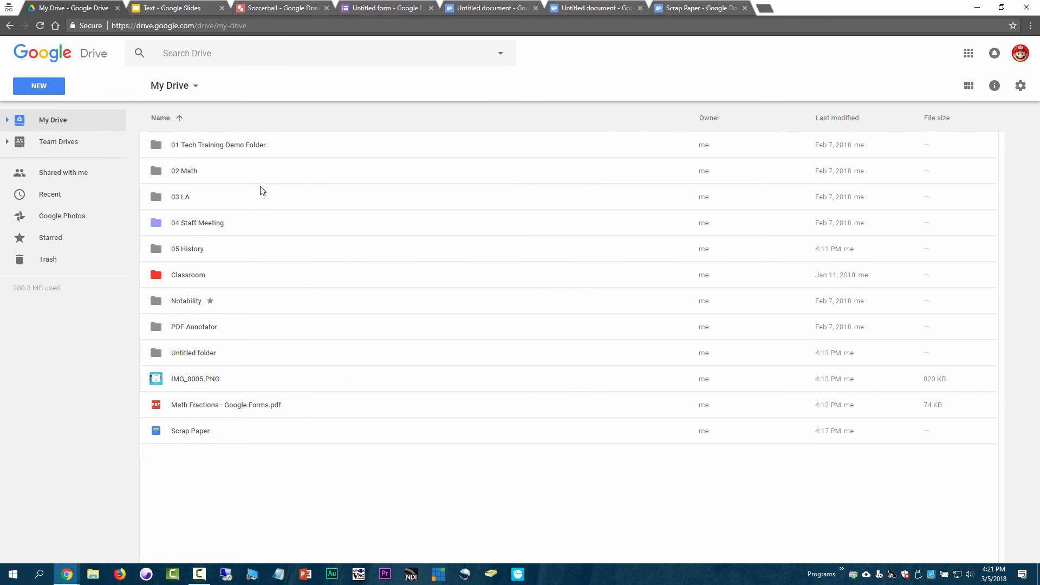
left_click(39, 85)
left_click(39, 88)
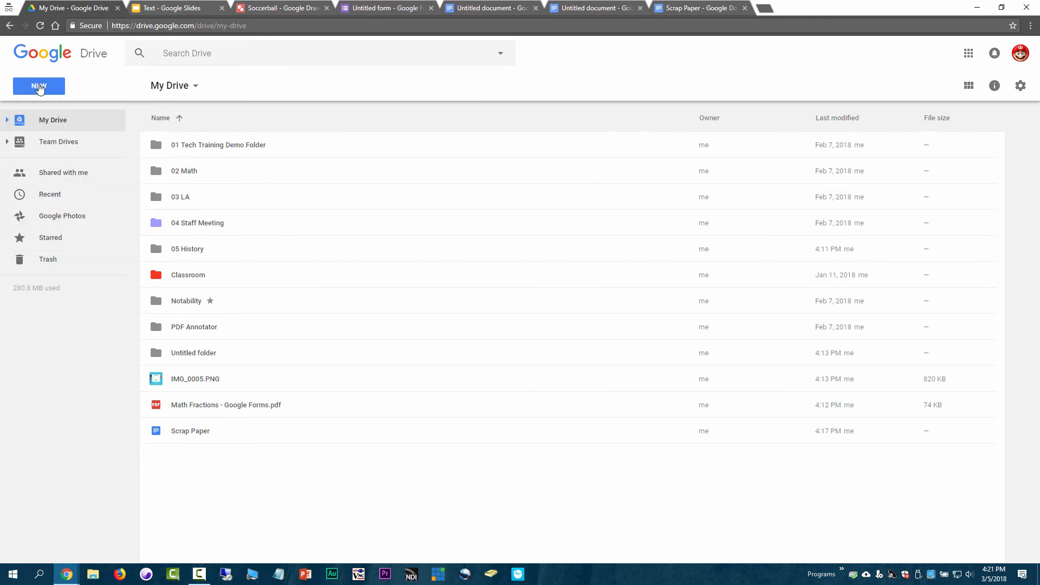